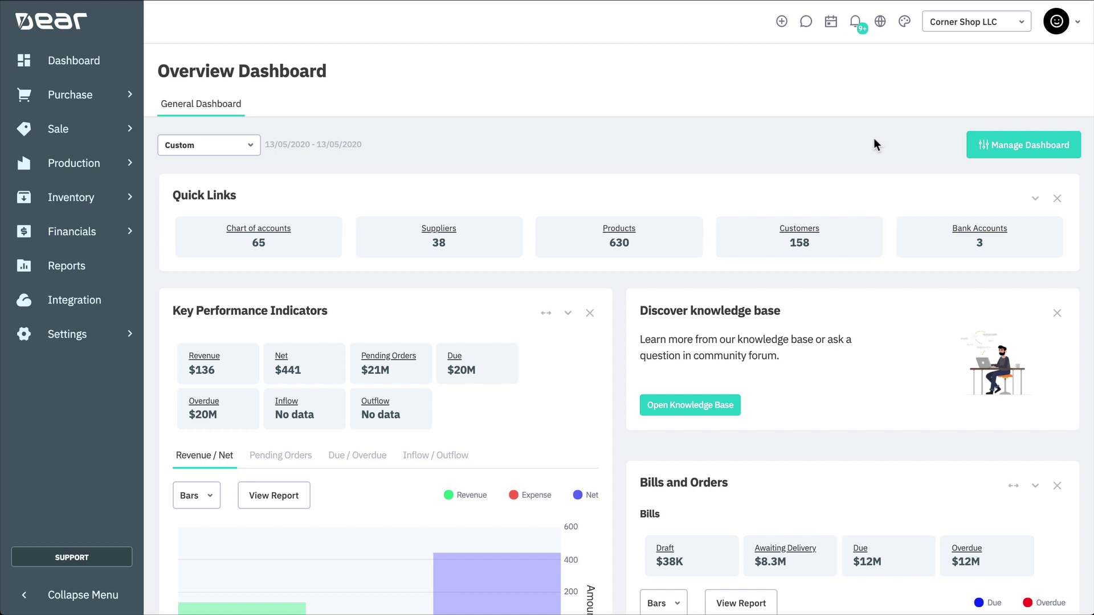
- Open Document & e-Mail templates and browse the Sale, Inventory, POS and Production categories
left_click(122, 335)
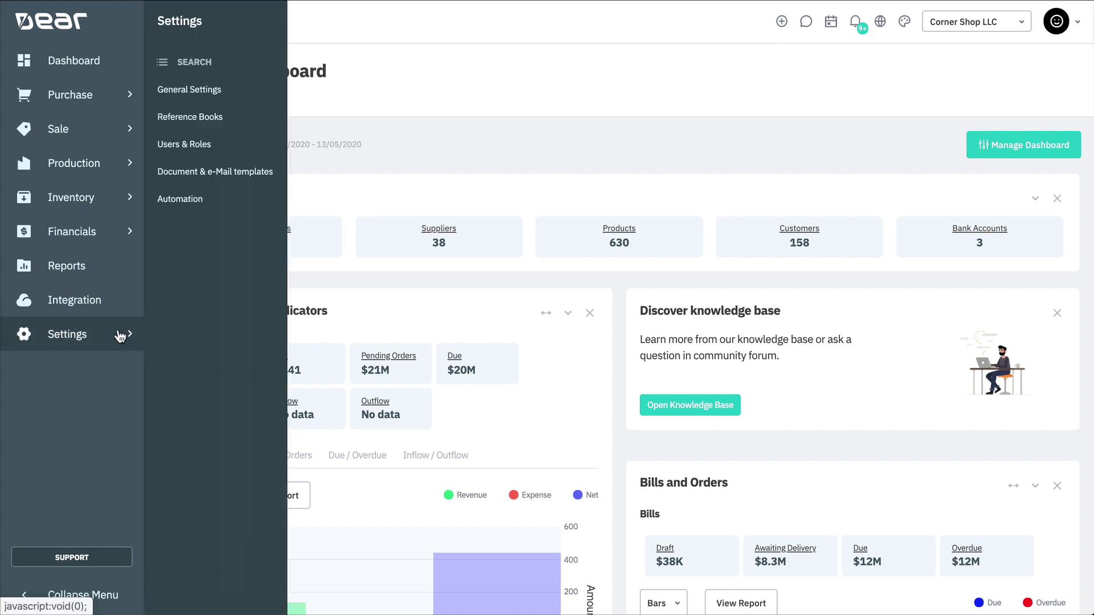
left_click(252, 174)
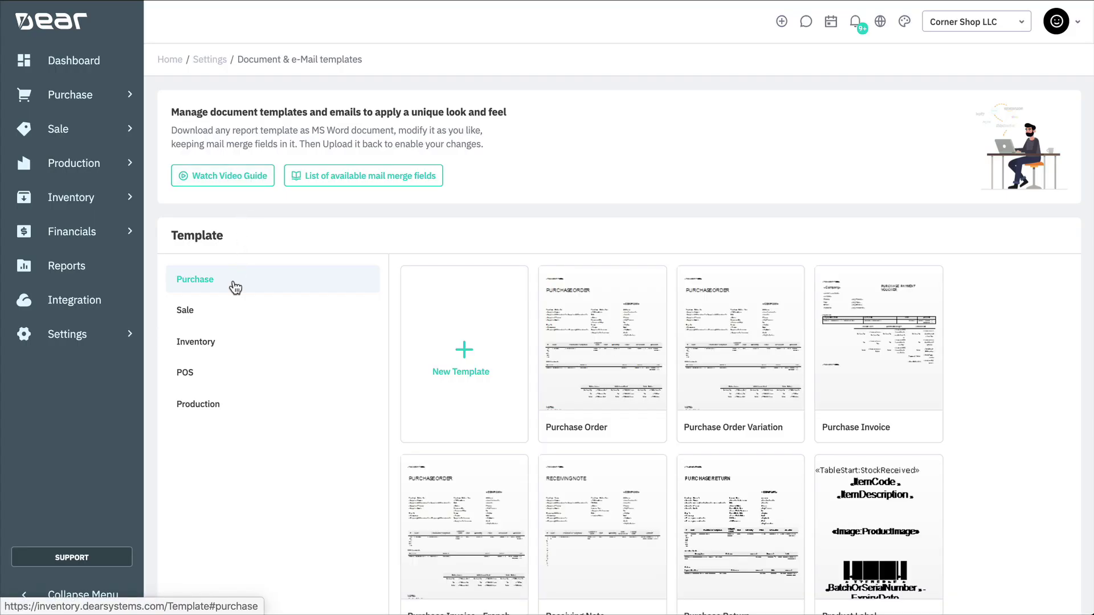
left_click(233, 311)
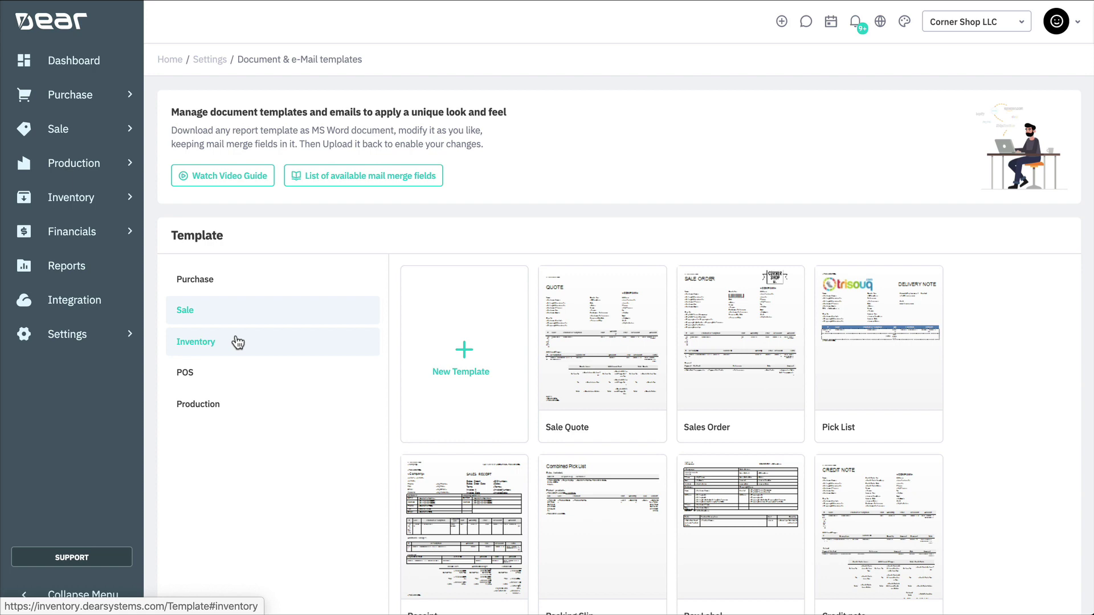
left_click(238, 342)
left_click(240, 373)
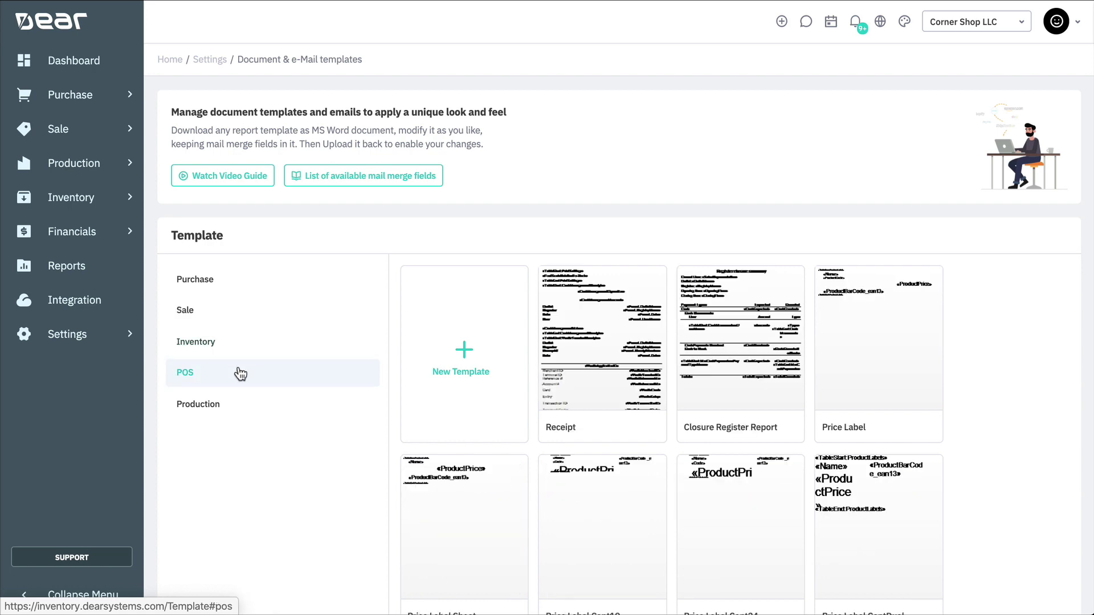
left_click(237, 406)
- Return to the Purchase templates, then open and close the New Template form without adding one
left_click(308, 291)
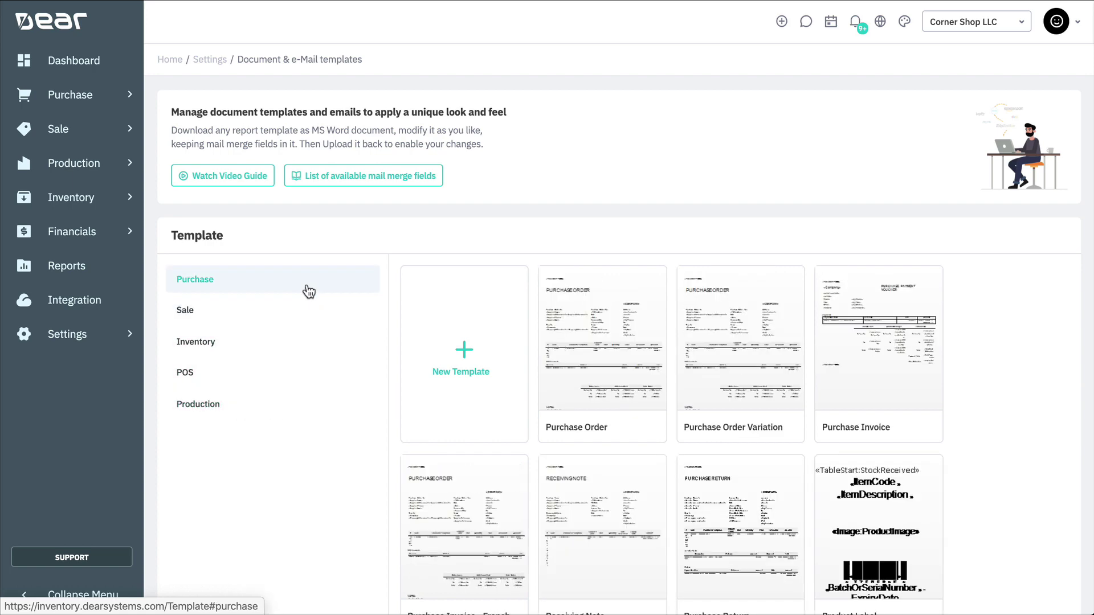
left_click(433, 405)
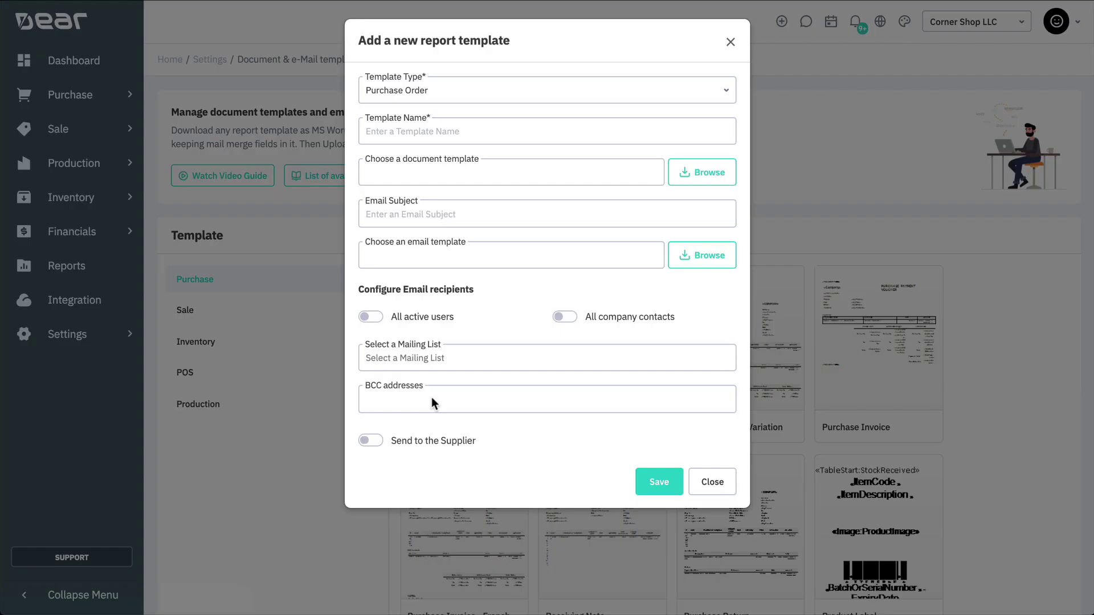
left_click(732, 42)
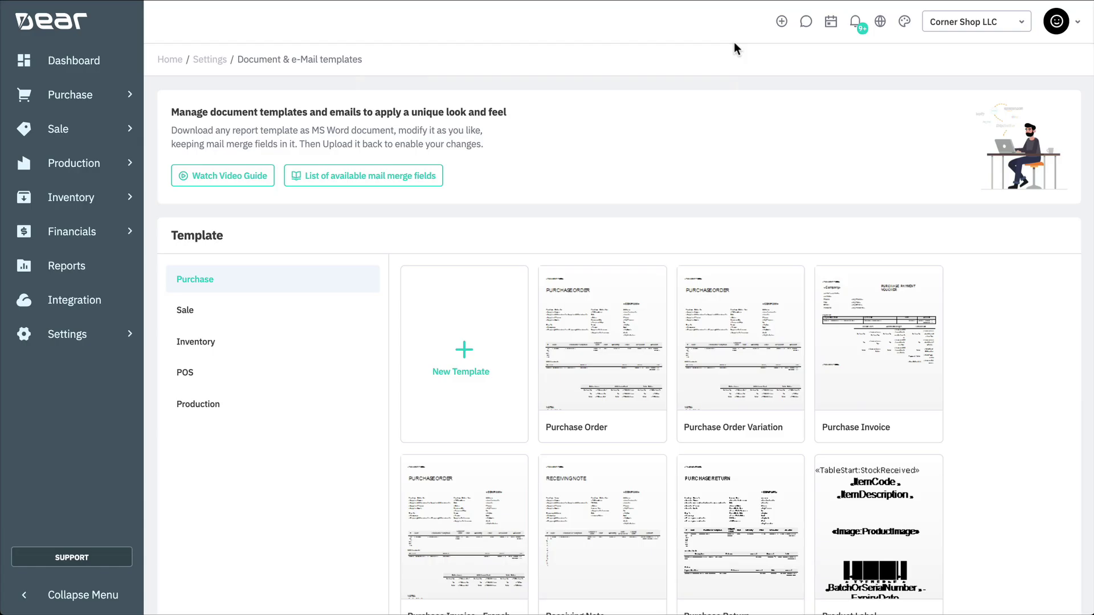
- Download the Purchase Order Variation template with type kept as Purchase Order, for editing in Word
left_click(699, 340)
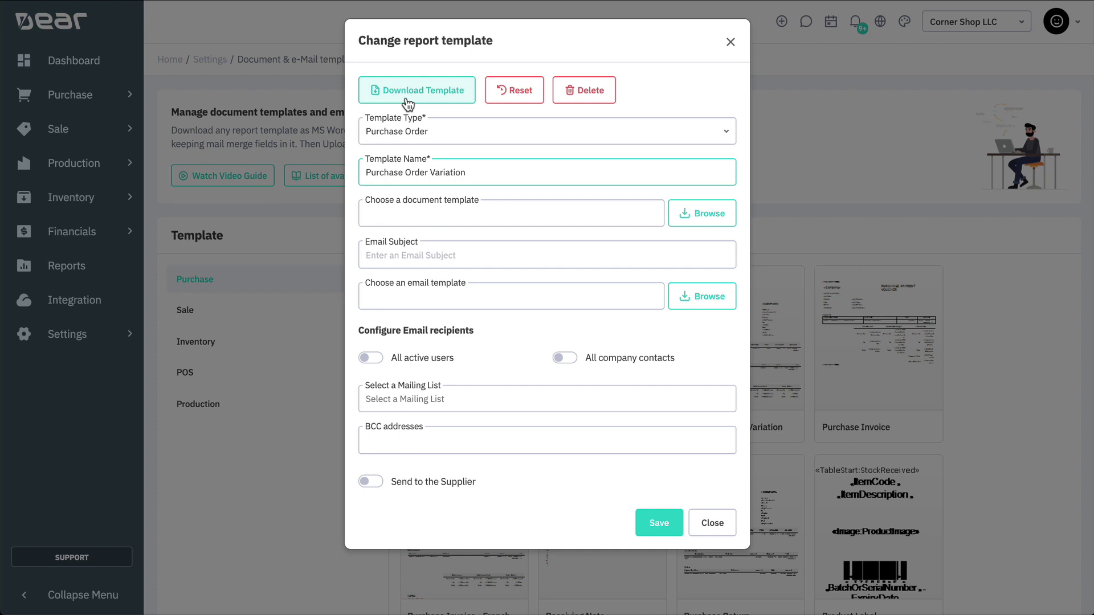
left_click(722, 135)
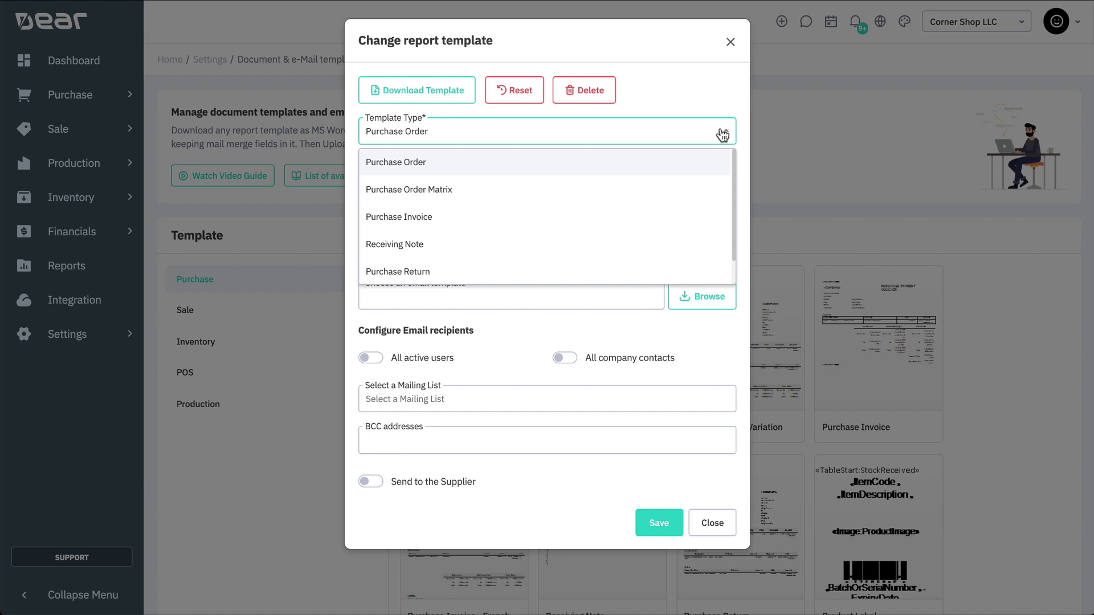
left_click(723, 134)
left_click(684, 170)
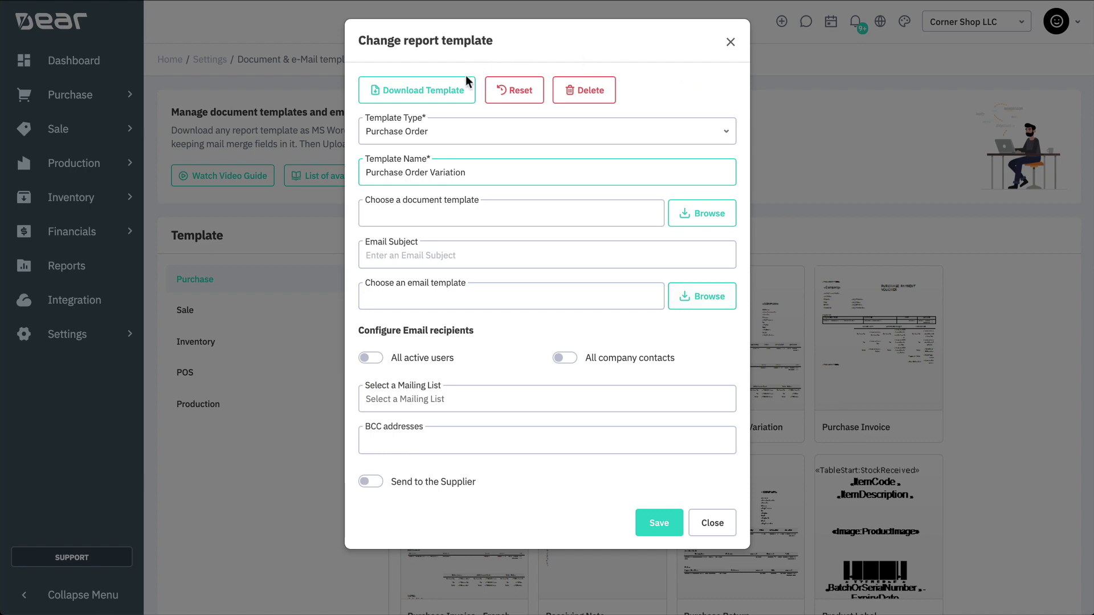
left_click(458, 94)
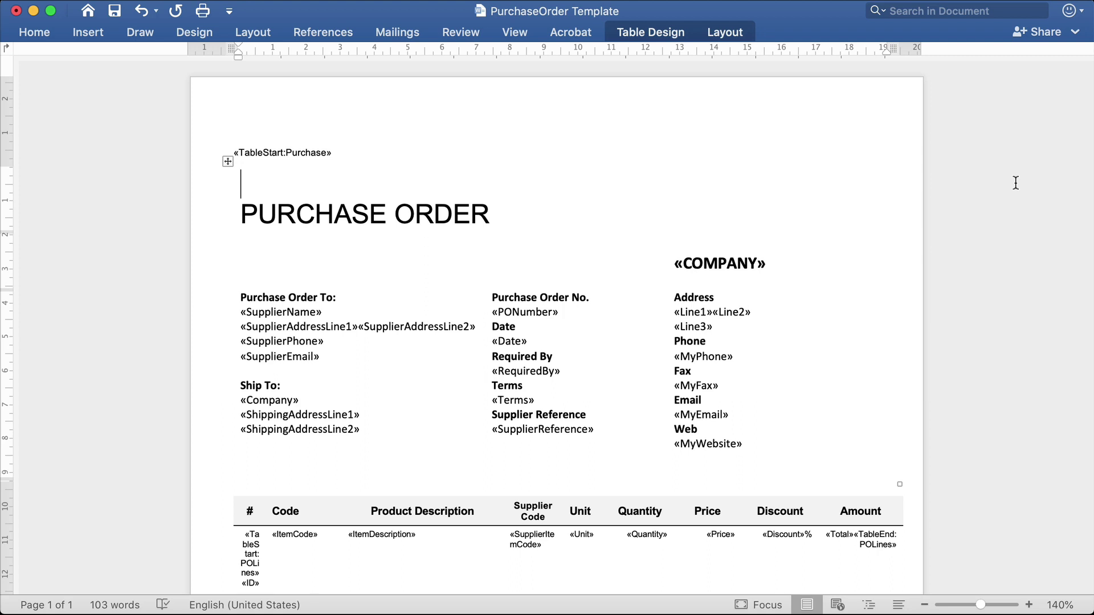
- Locate the «TableStart:Purchase» and «TableEnd:Purchase» fields that bound the template's table
left_click(322, 153)
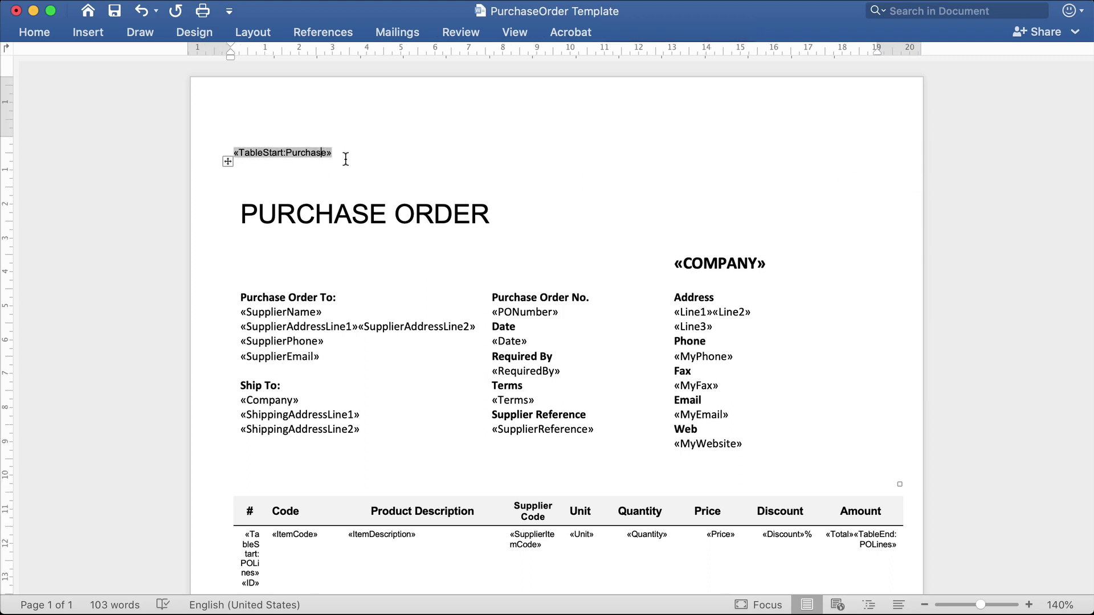
scroll(493, 180, "down", 8)
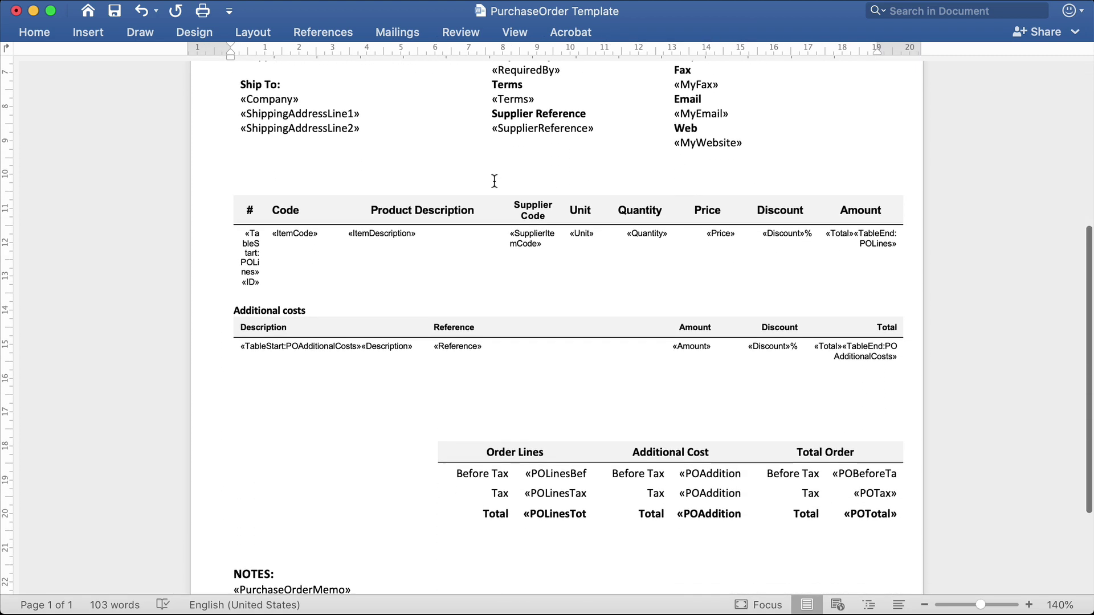
scroll(493, 180, "down", 4)
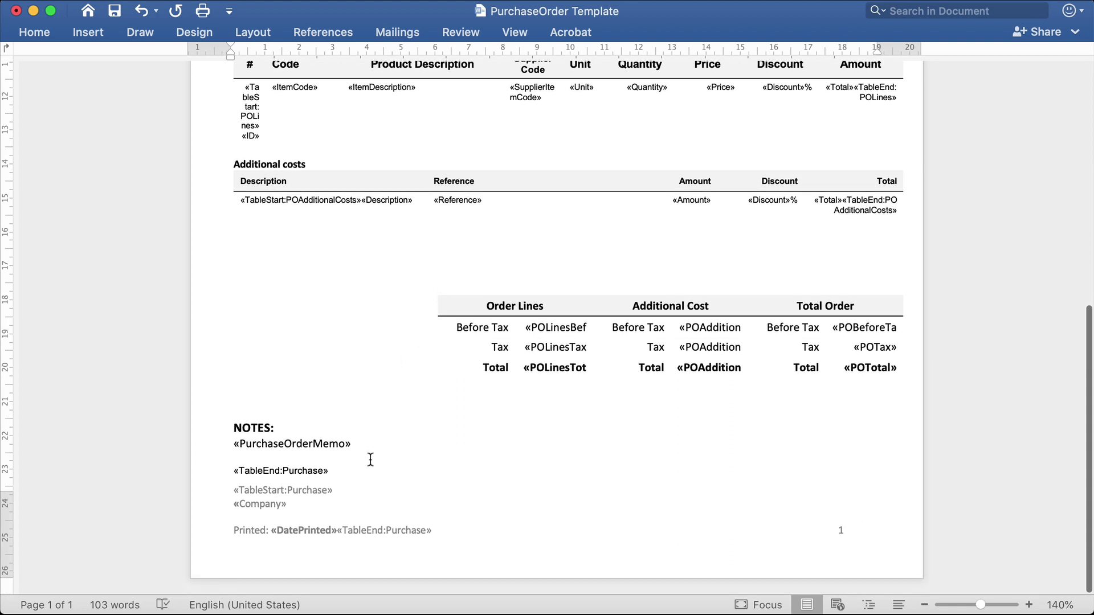
left_click(317, 486)
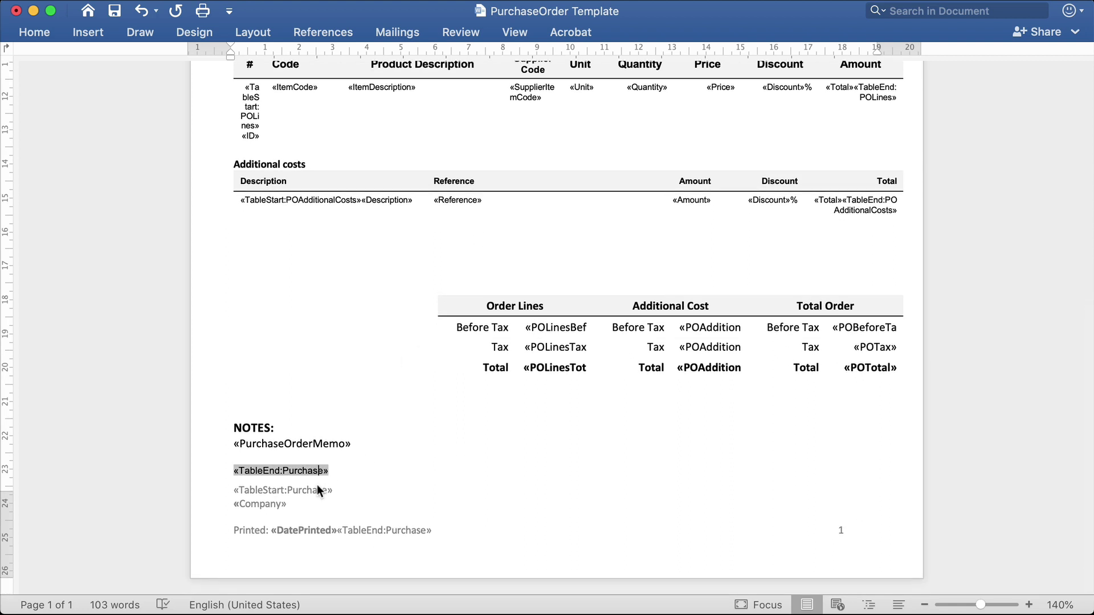
scroll(445, 450, "up", 8)
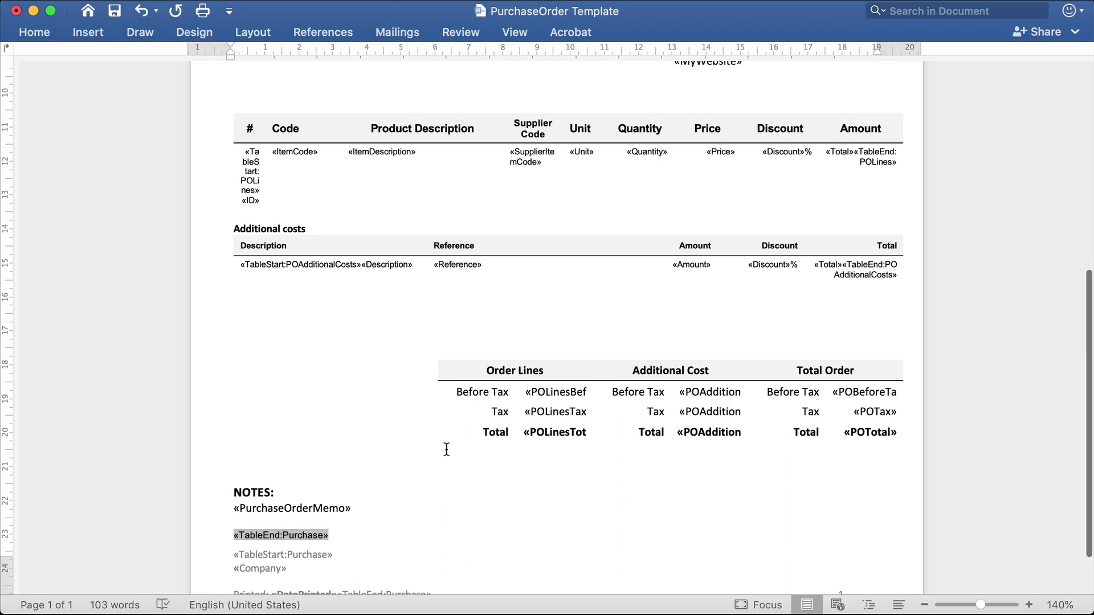
scroll(446, 448, "up", 5)
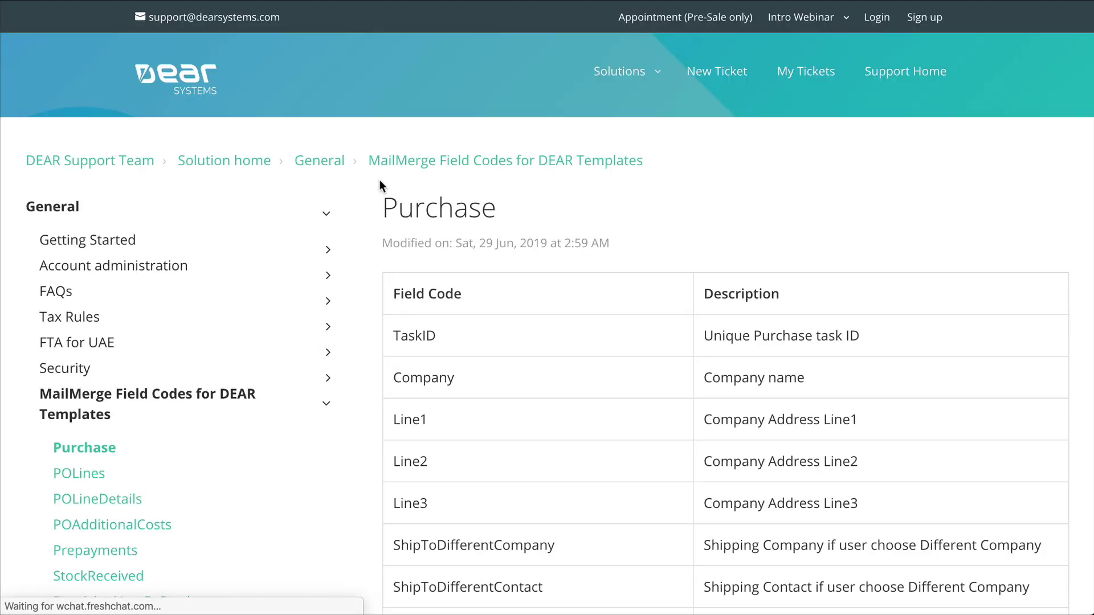
- Review the Purchase field codes article and open the POLines field code list
scroll(568, 349, "down", 7)
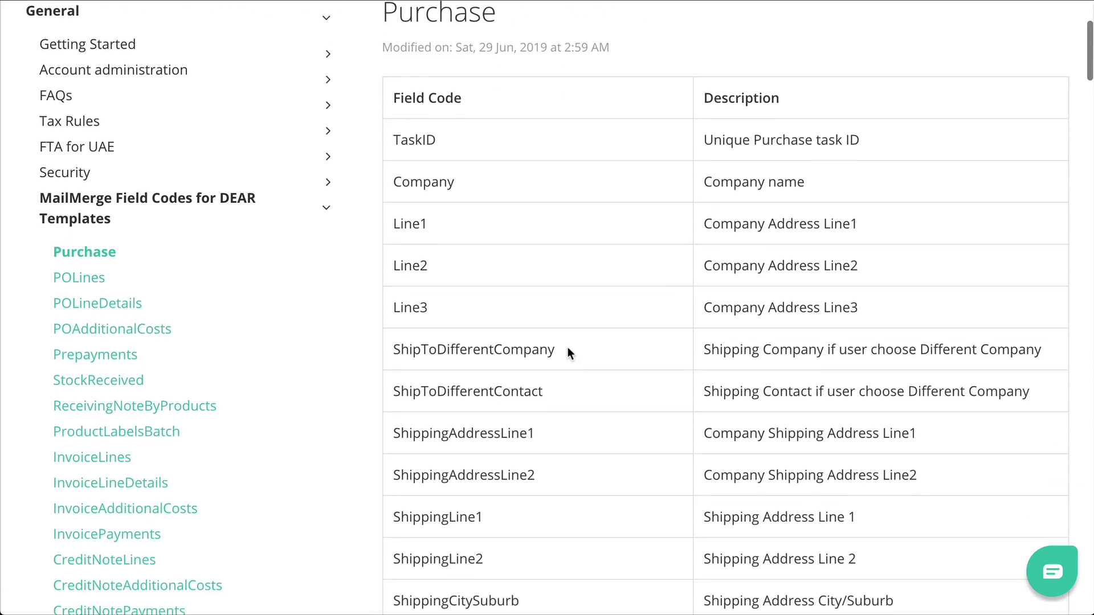
scroll(568, 351, "down", 10)
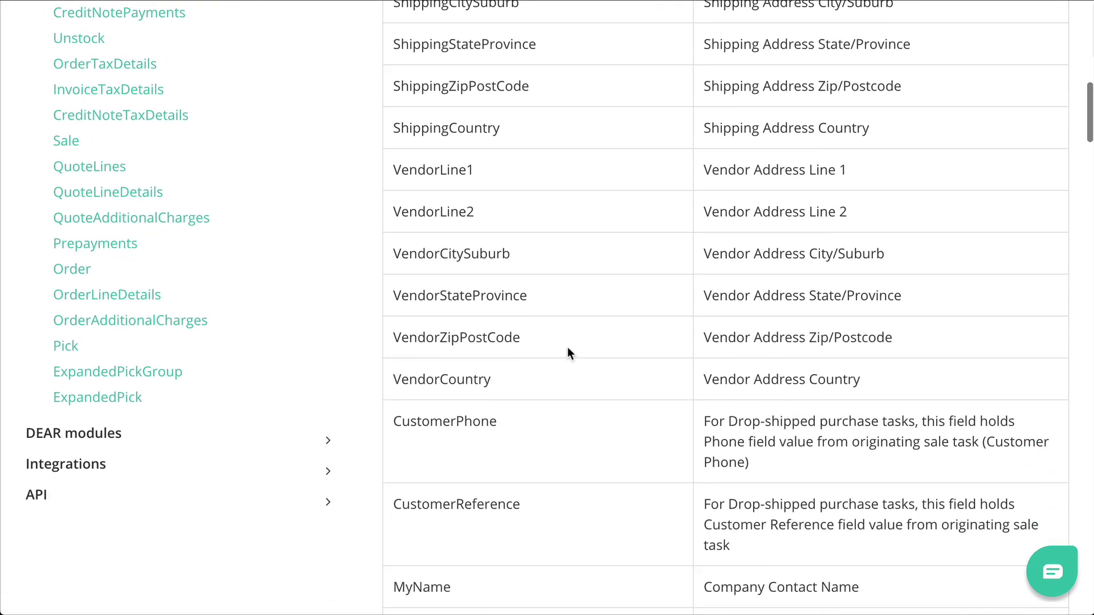
scroll(568, 351, "up", 3)
scroll(567, 351, "up", 10)
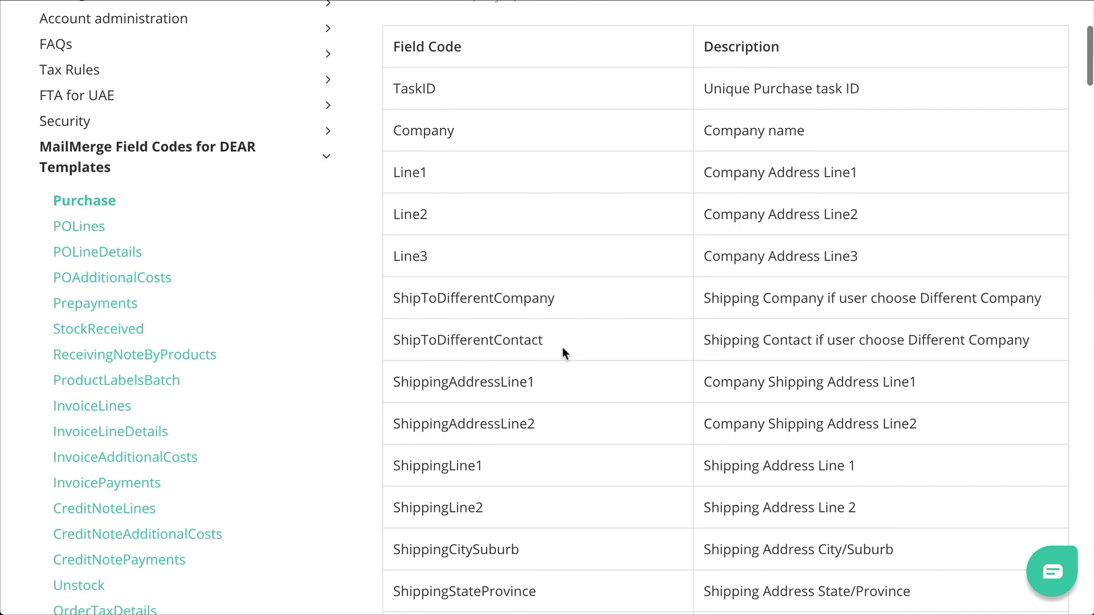
left_click(79, 228)
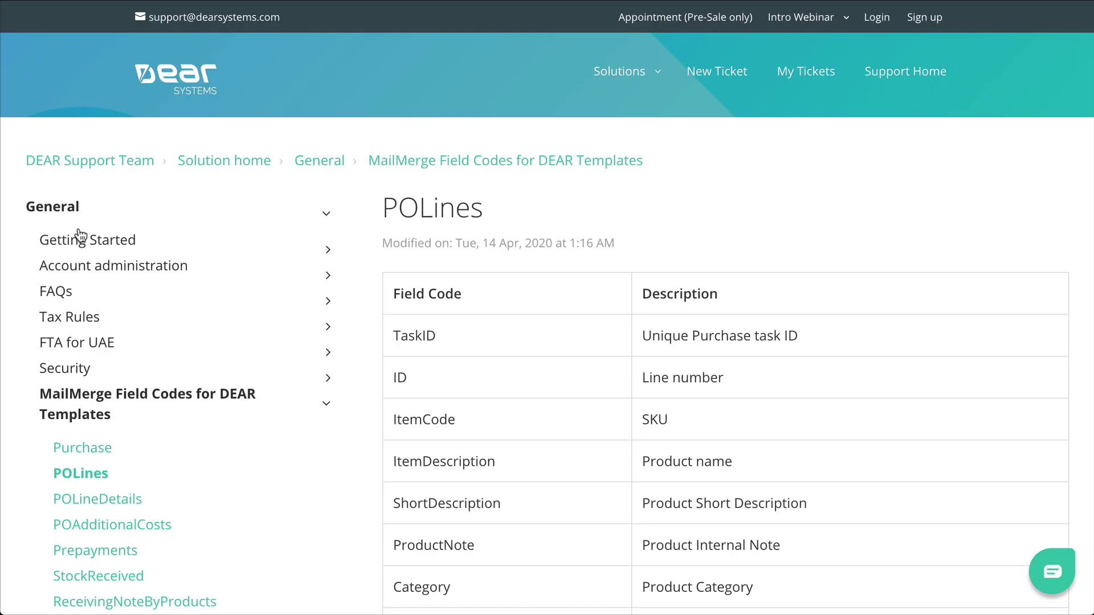
key("alt+Left")
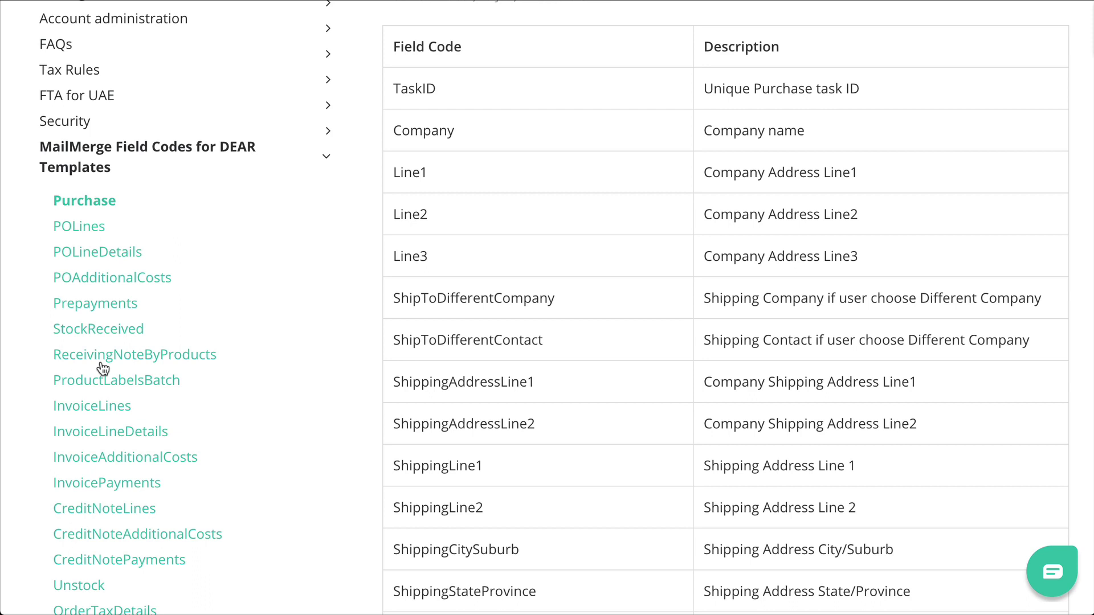
left_click(79, 233)
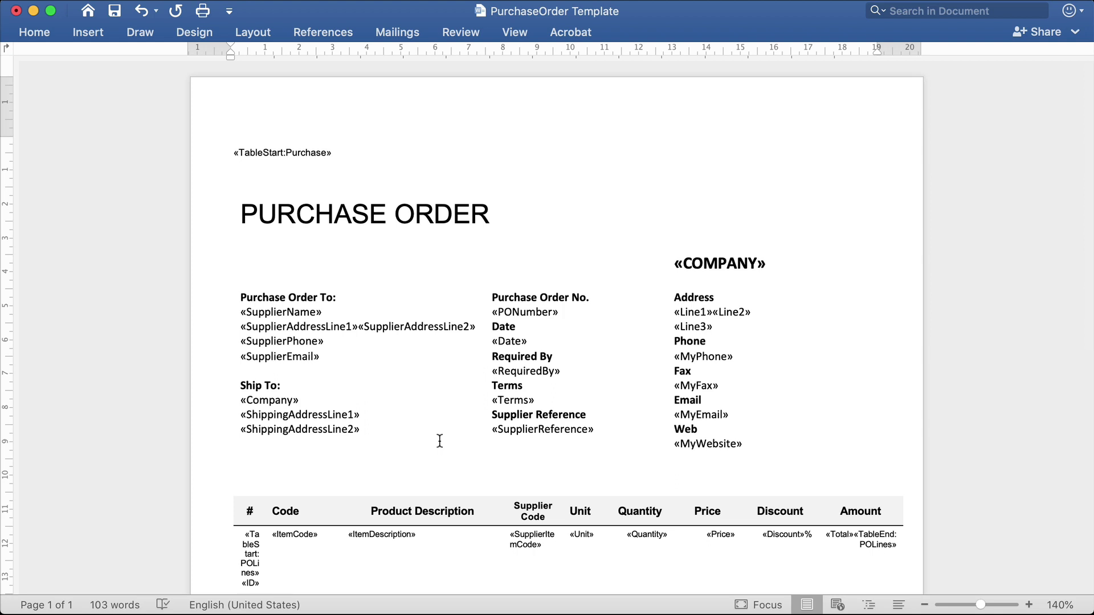
- Duplicate the «SupplierEmail» field on a new line and show its field code
left_click_drag(332, 355, 224, 357)
key("super+c")
left_click(321, 357)
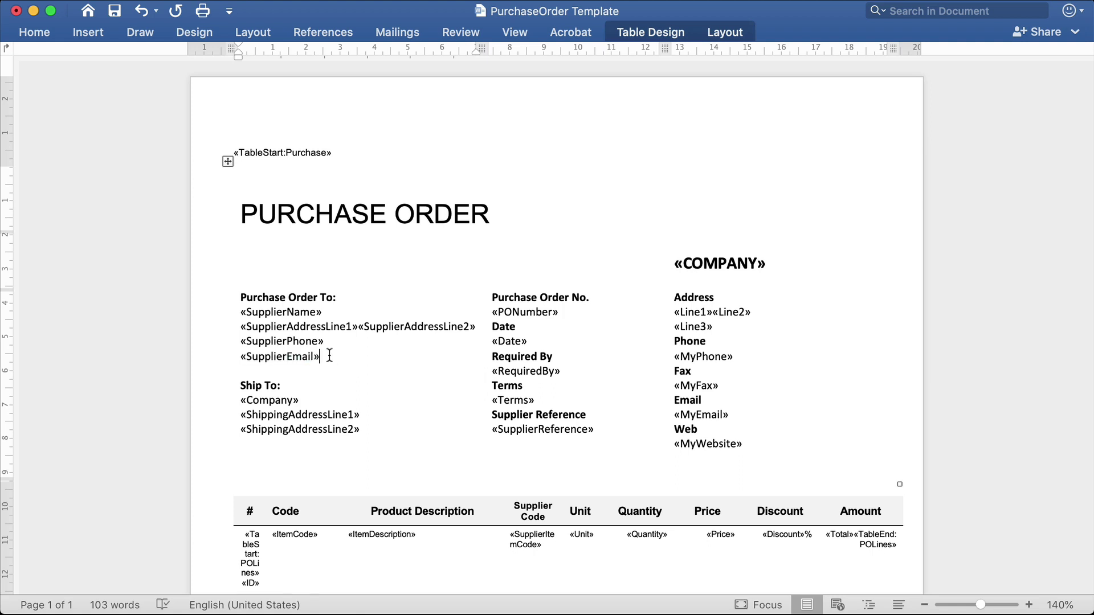
key("Return")
key("super+v")
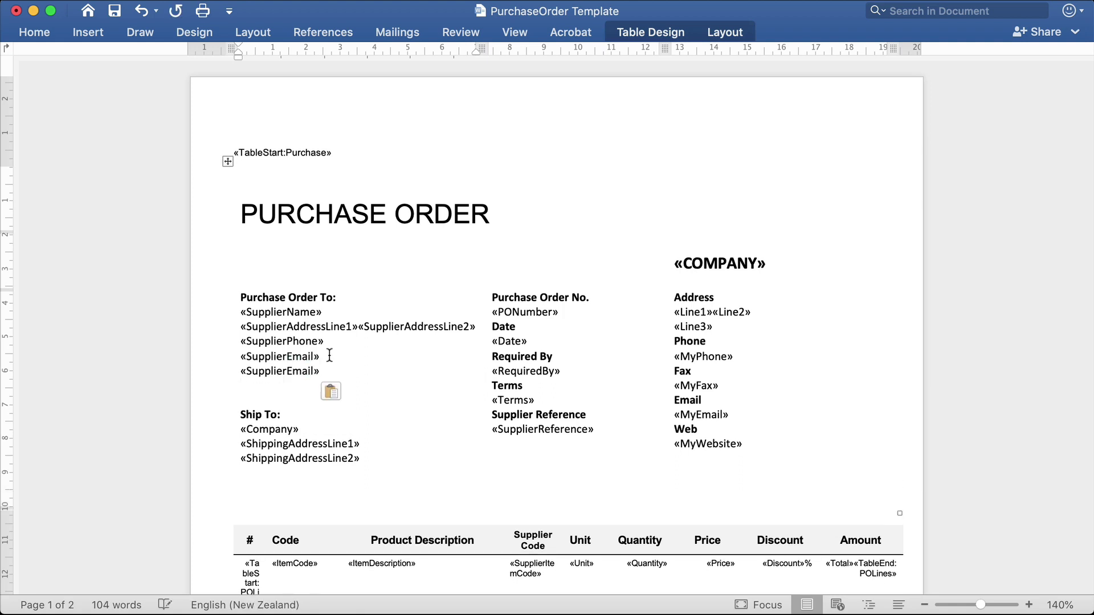
right_click(295, 366)
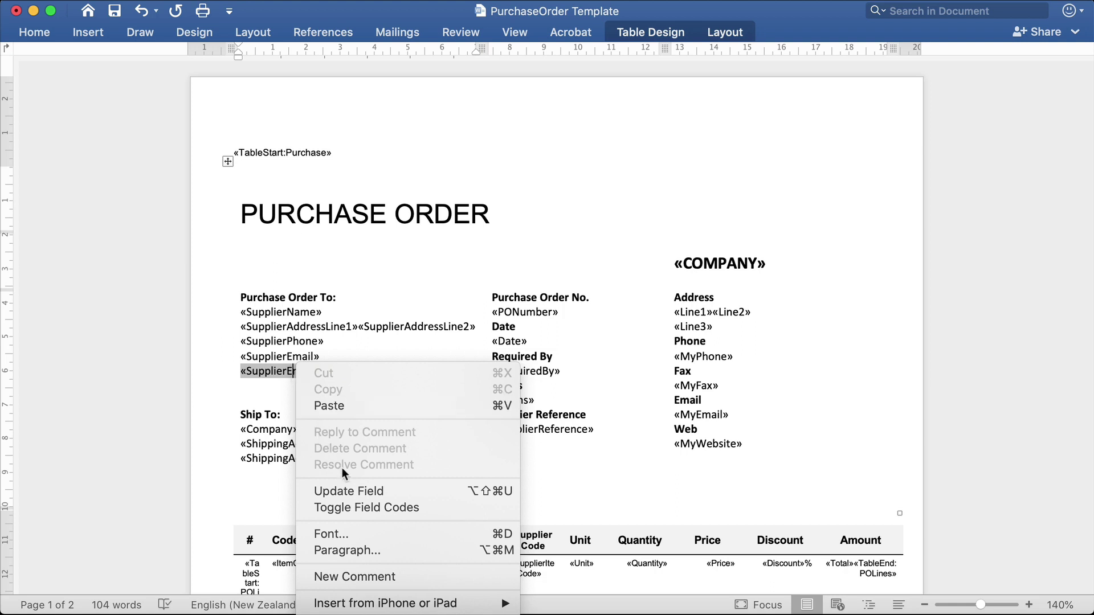
left_click(361, 508)
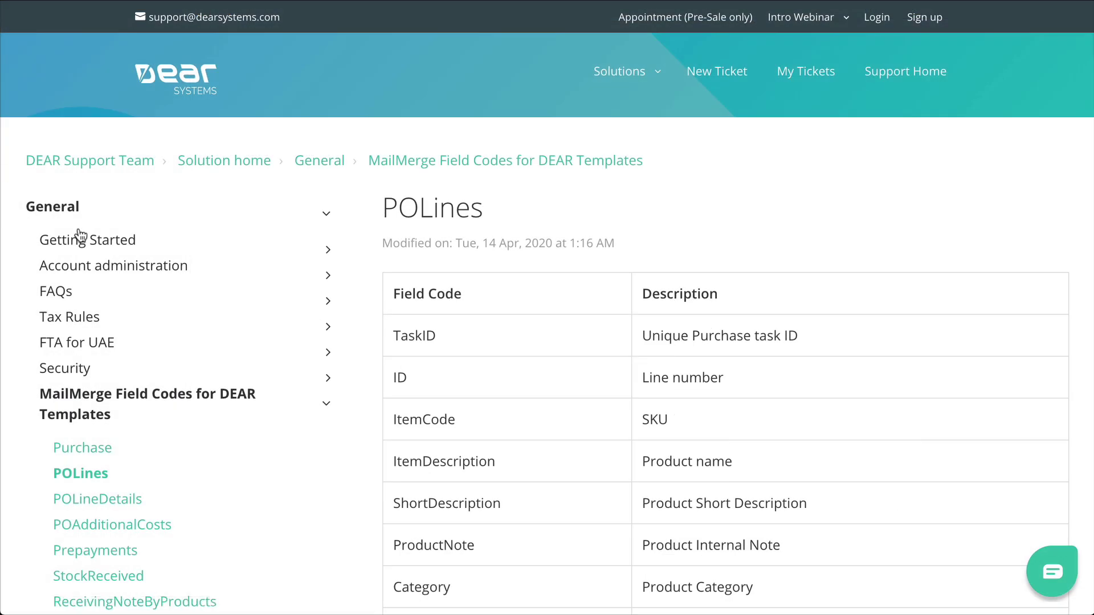
- Go back to the Purchase field codes and select the SupplierFax field name
left_click(81, 448)
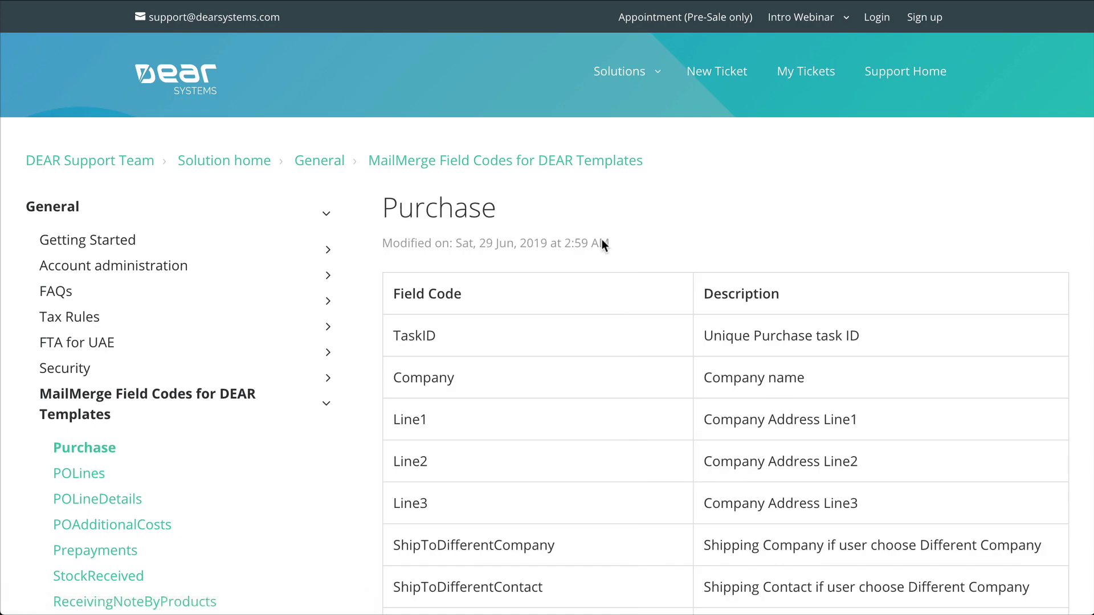
scroll(602, 239, "down", 14)
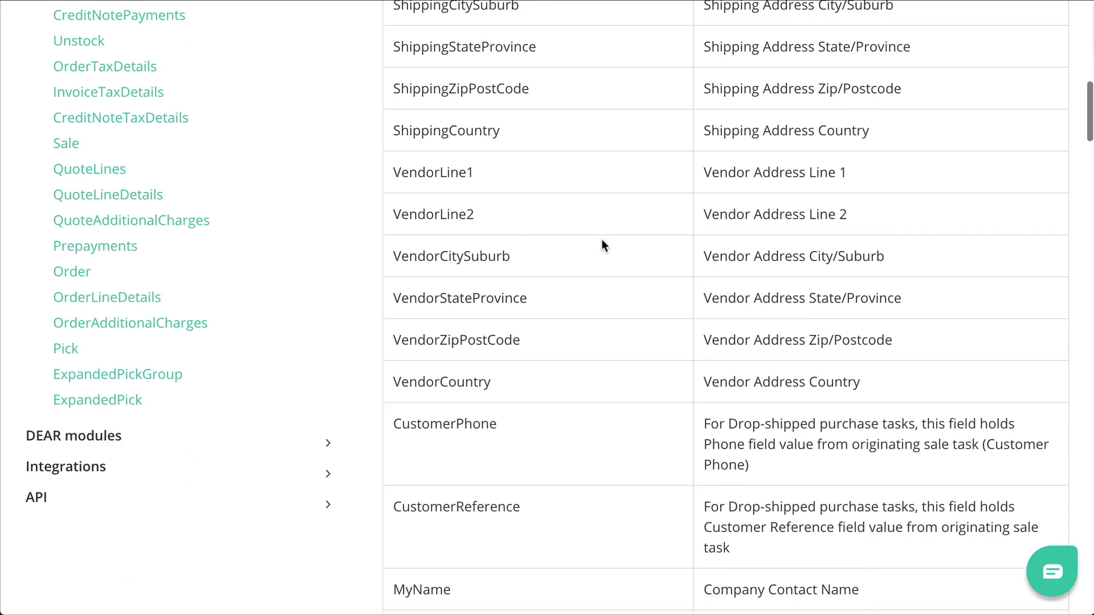
scroll(603, 245, "down", 12)
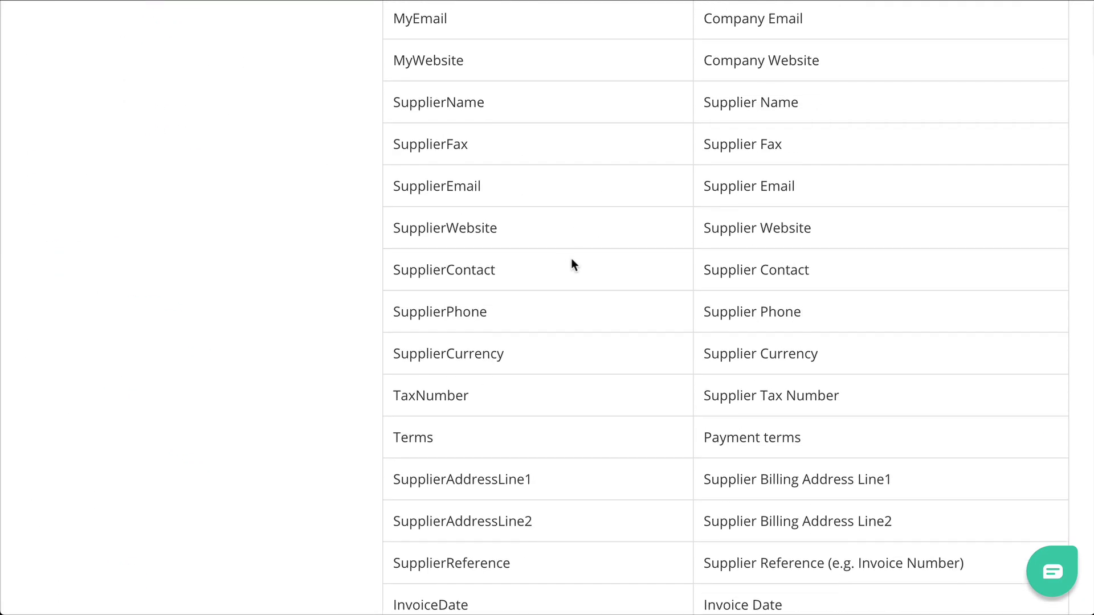
left_click_drag(468, 149, 384, 154)
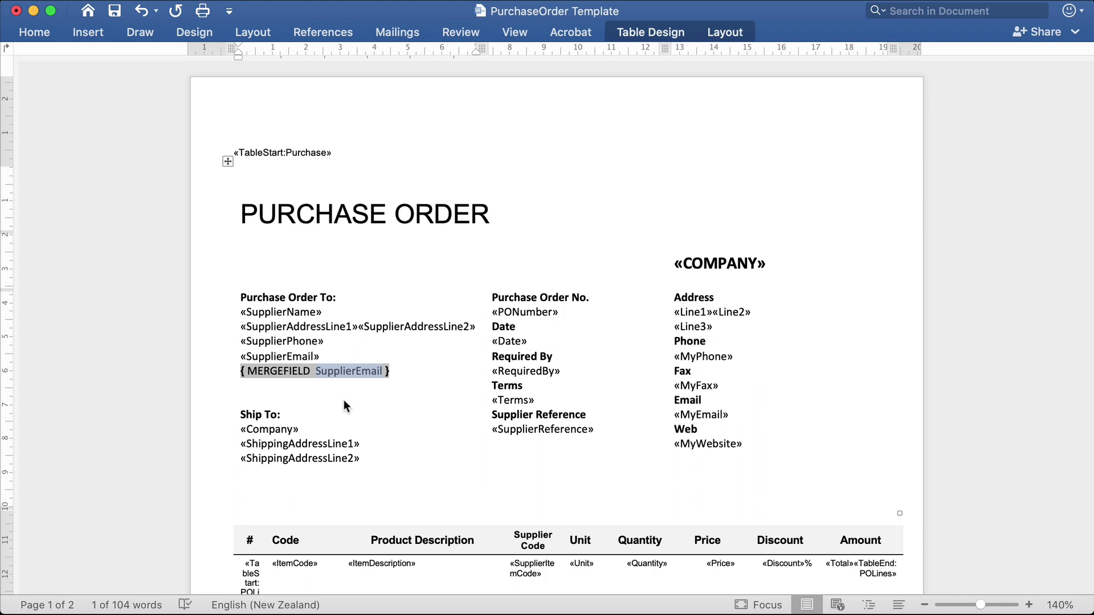
- Replace SupplierEmail with SupplierFax in the duplicated field code and update the field
type("SupplierFax")
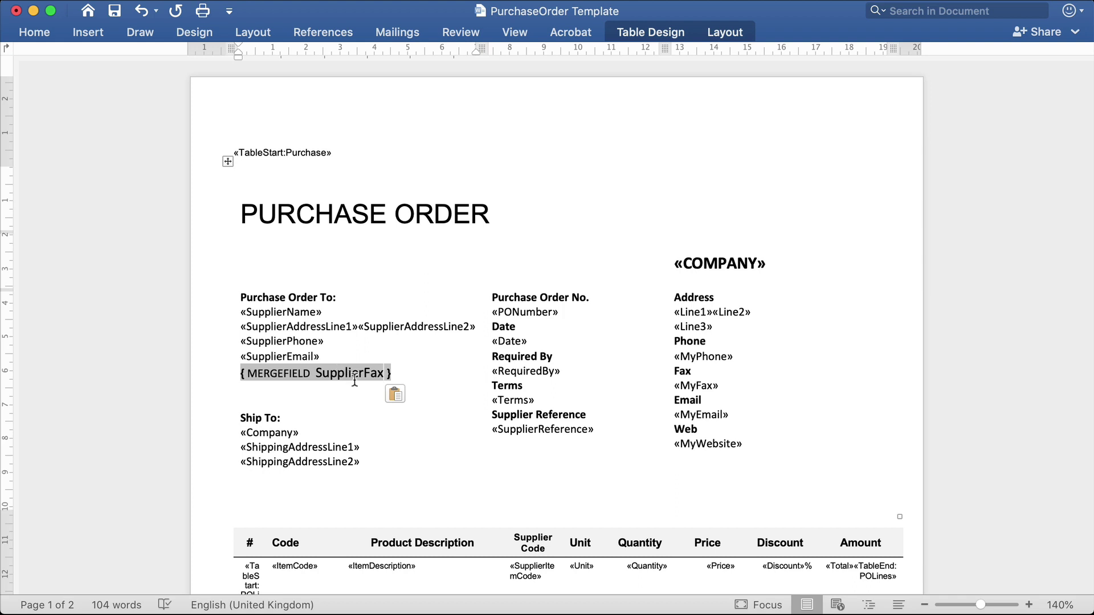
right_click(338, 373)
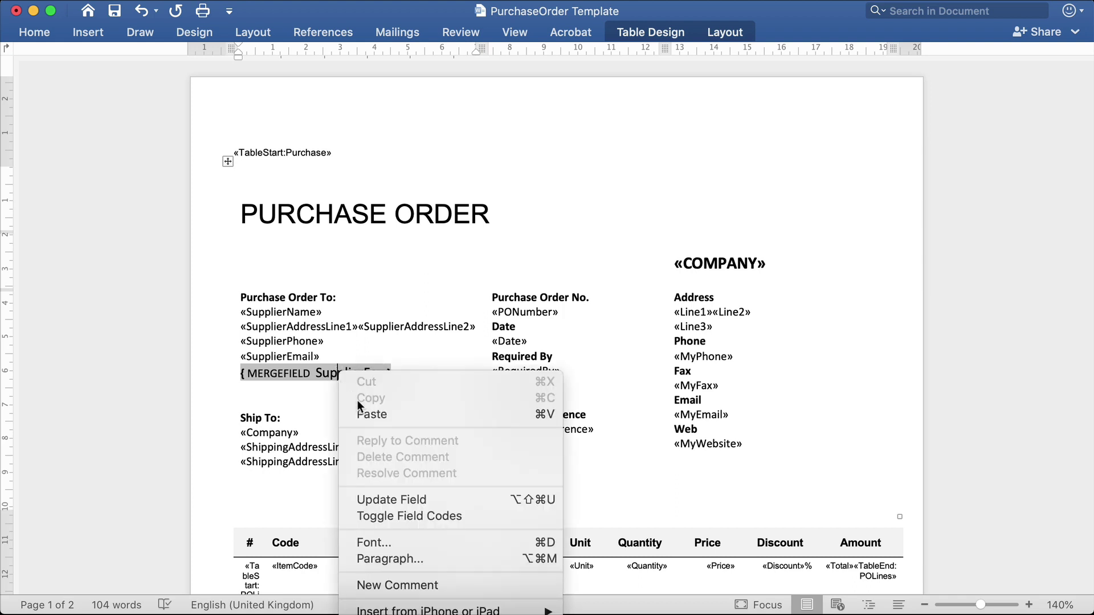
left_click(400, 499)
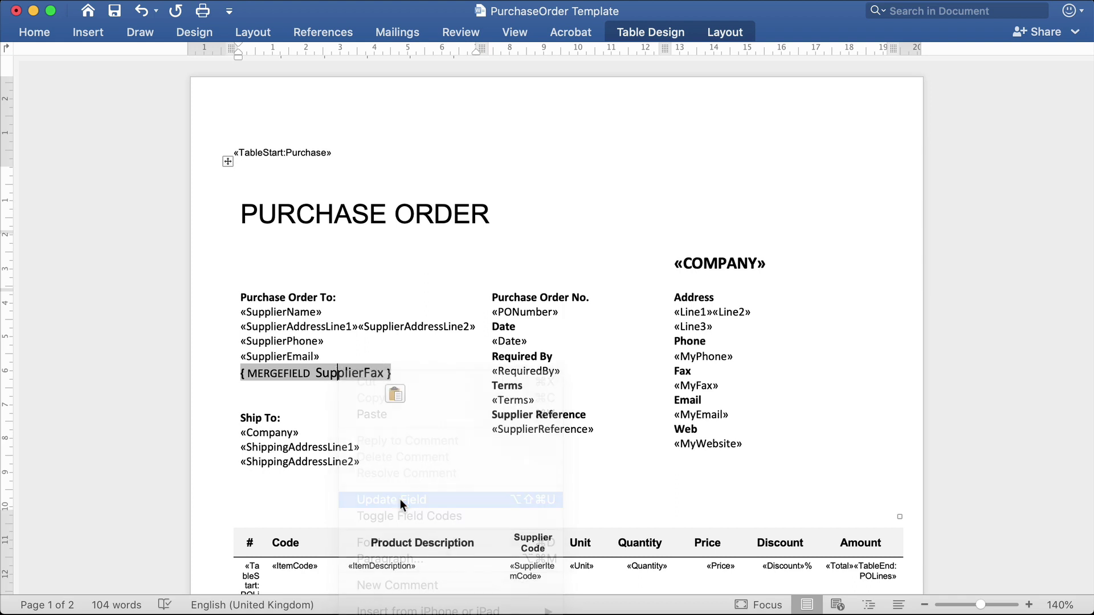
left_click(402, 387)
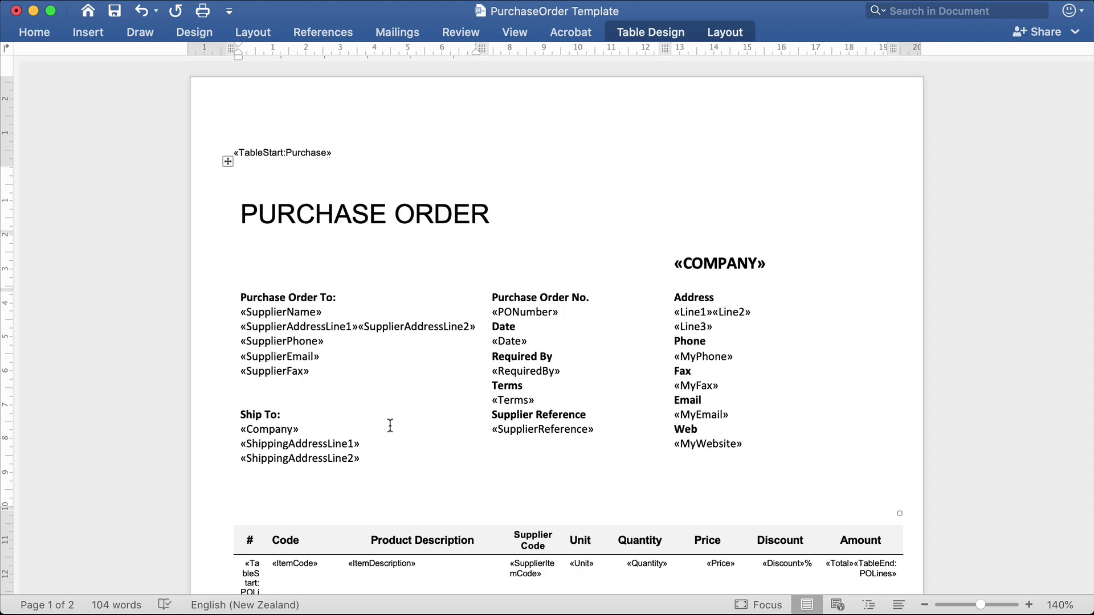
- Undo the last change and toggle field codes to inspect the purchase lines table
key("super+z")
key("alt+F9")
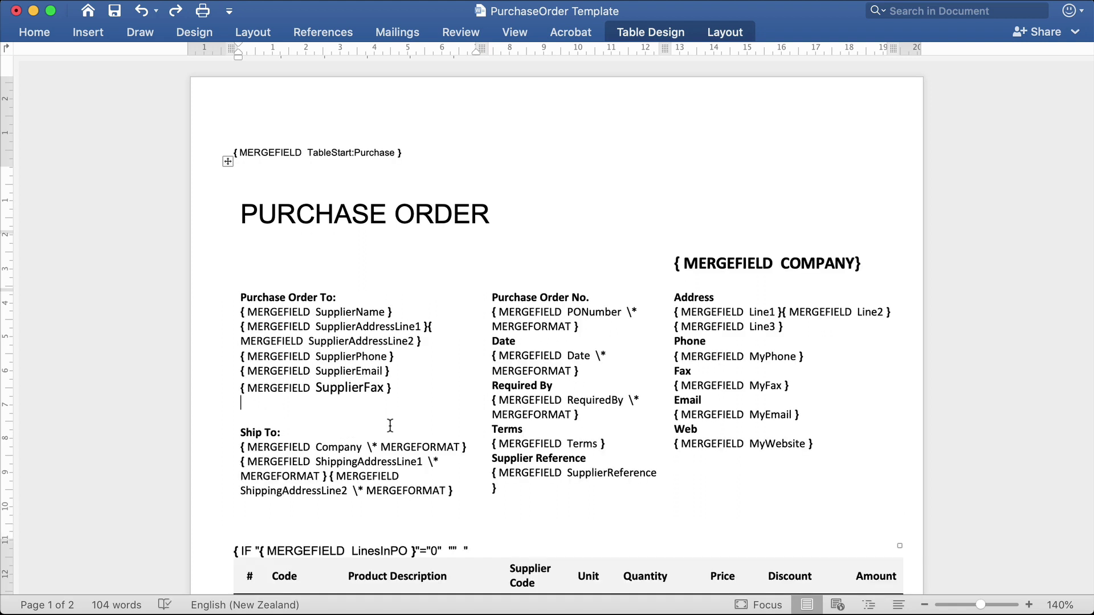
scroll(390, 426, "down", 5)
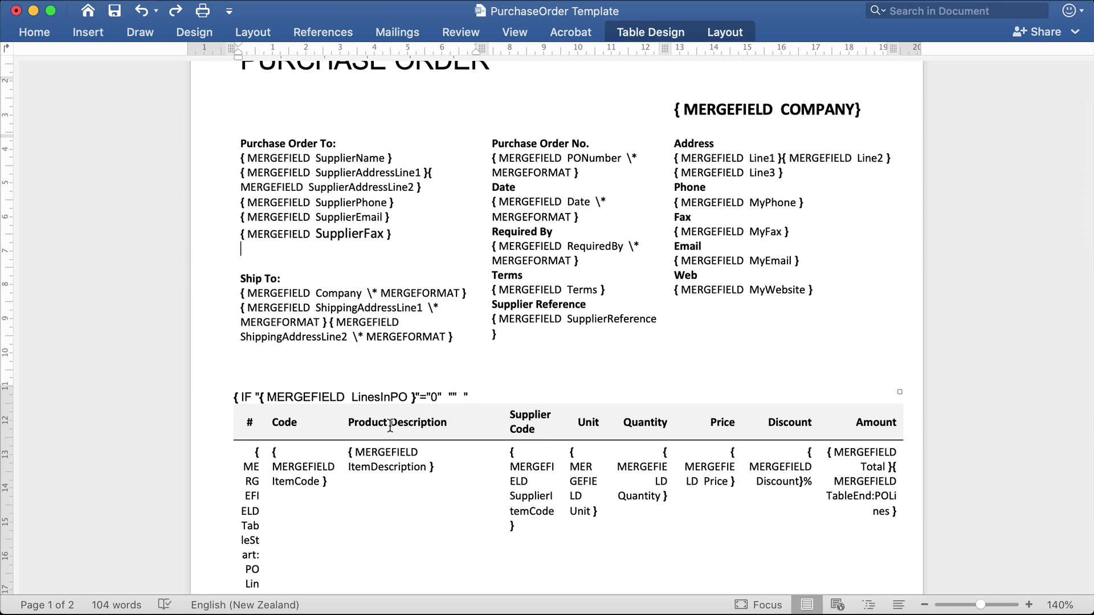
key("alt+F9")
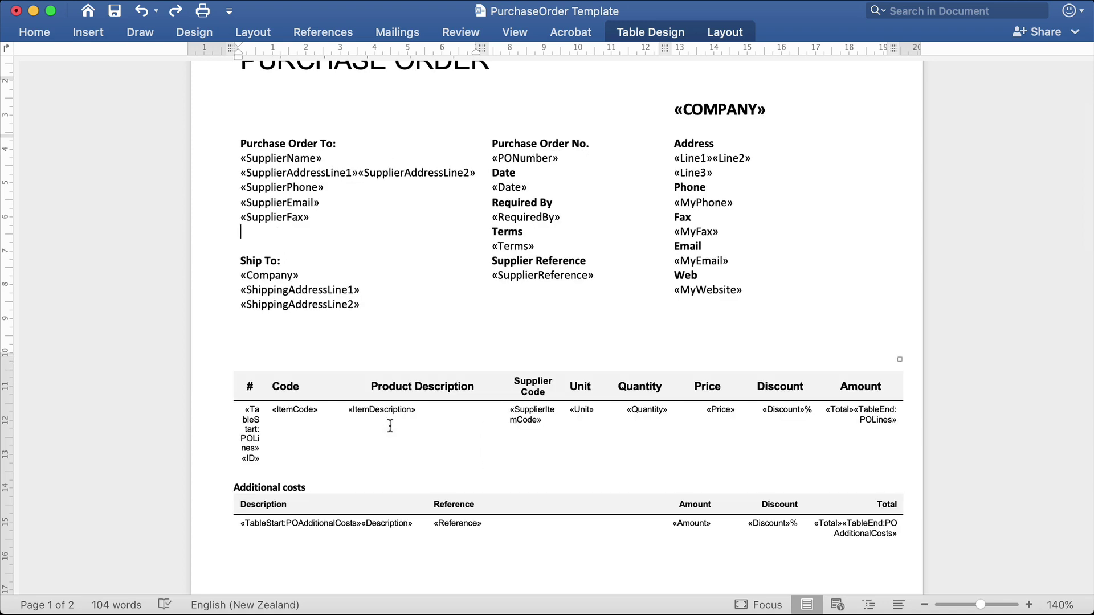
scroll(390, 426, "down", 2)
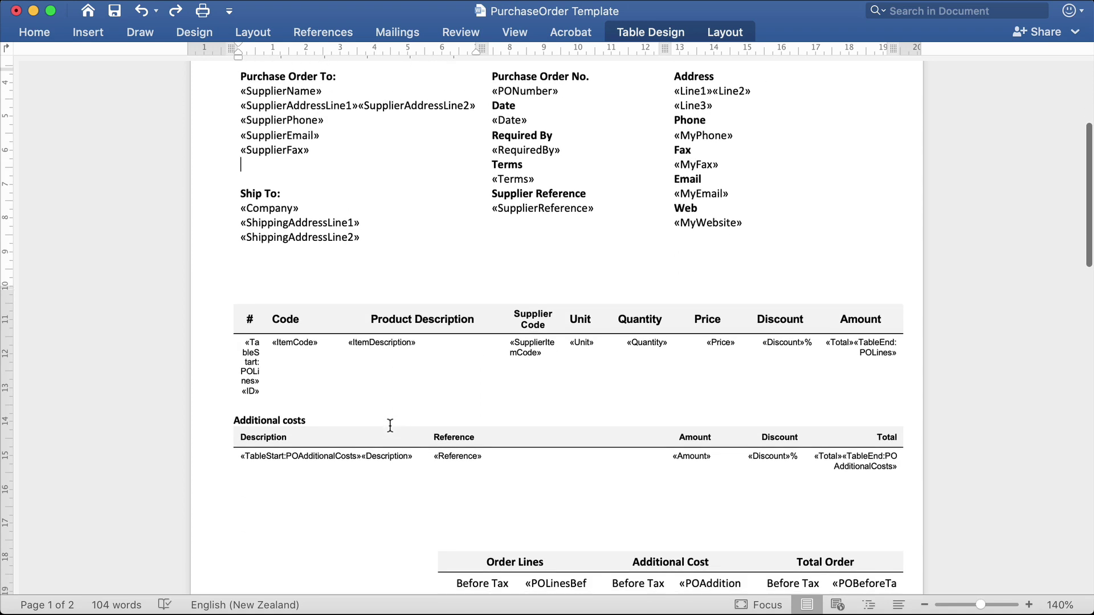
scroll(390, 426, "down", 1)
key("alt+F9")
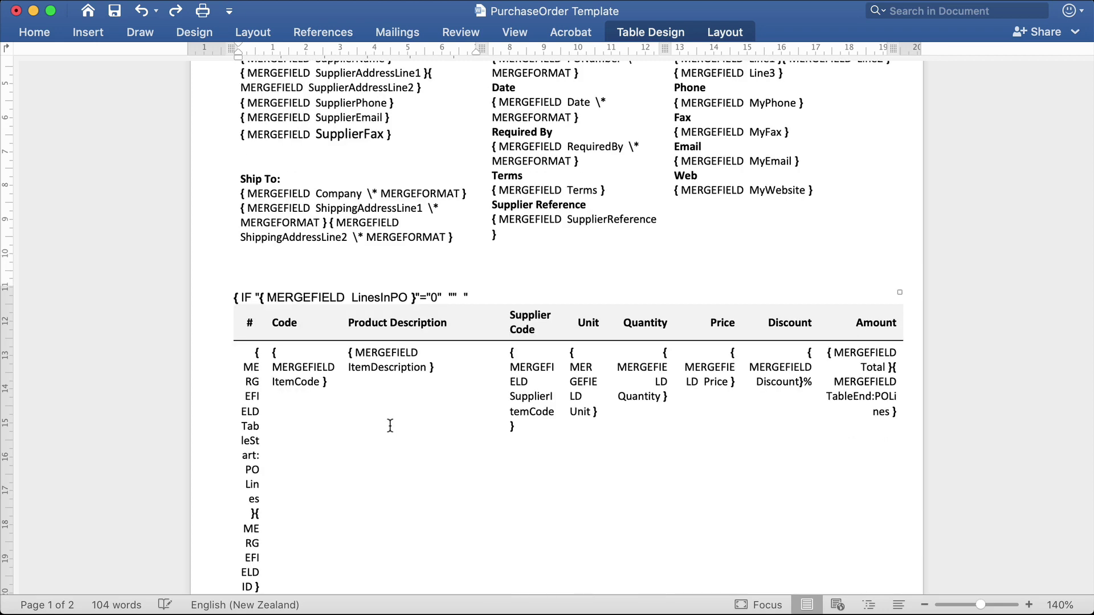
- Delete the Discount column, update the table fields, and hide field codes again
left_click(783, 320)
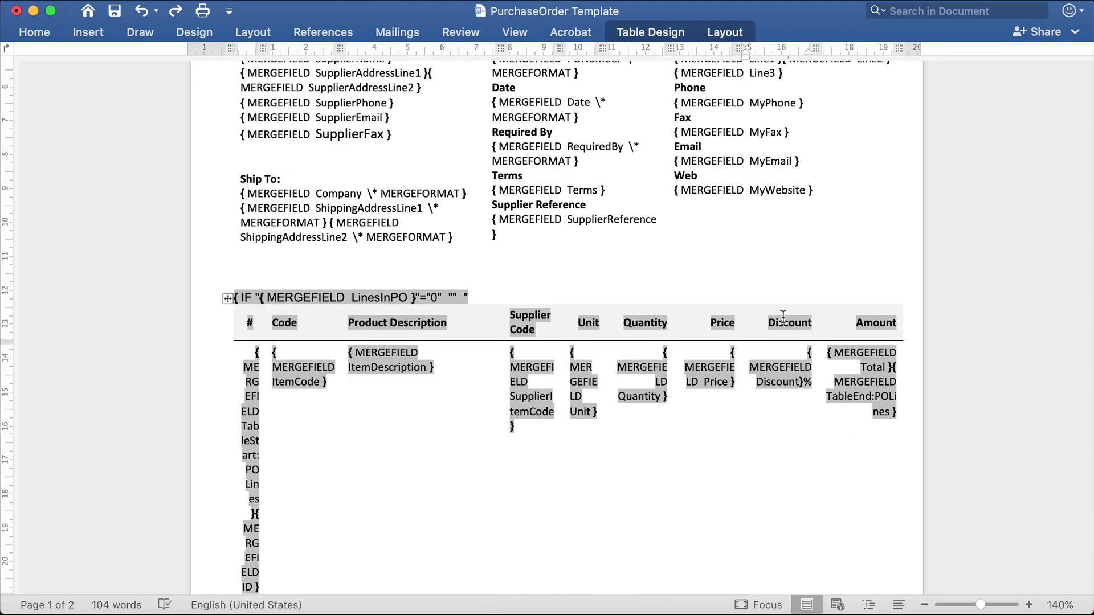
right_click(783, 317)
key("Escape")
left_click(777, 313)
right_click(777, 320)
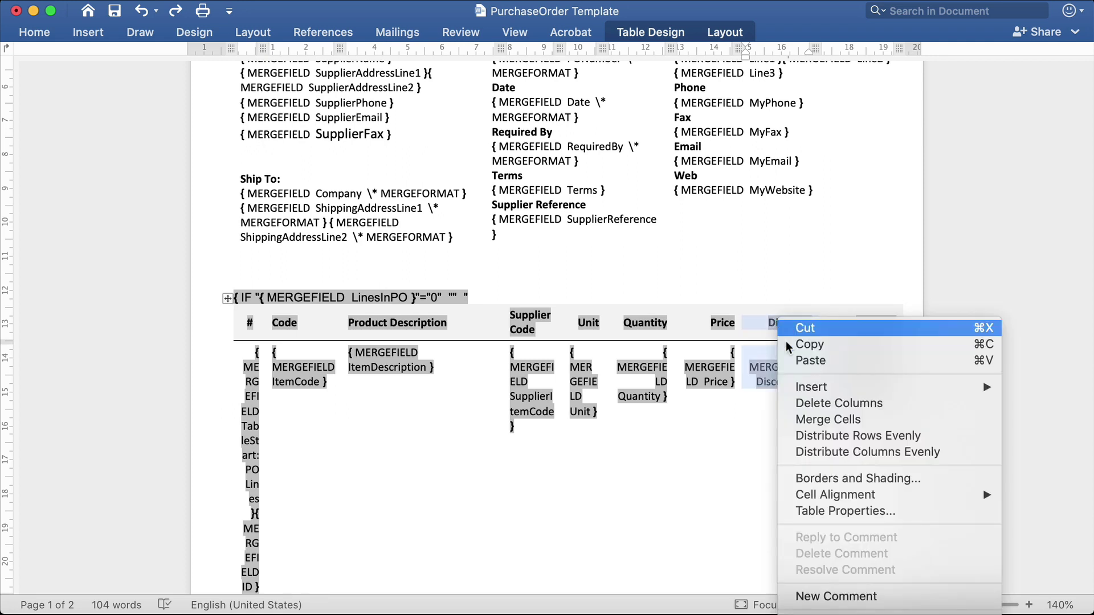
left_click(817, 403)
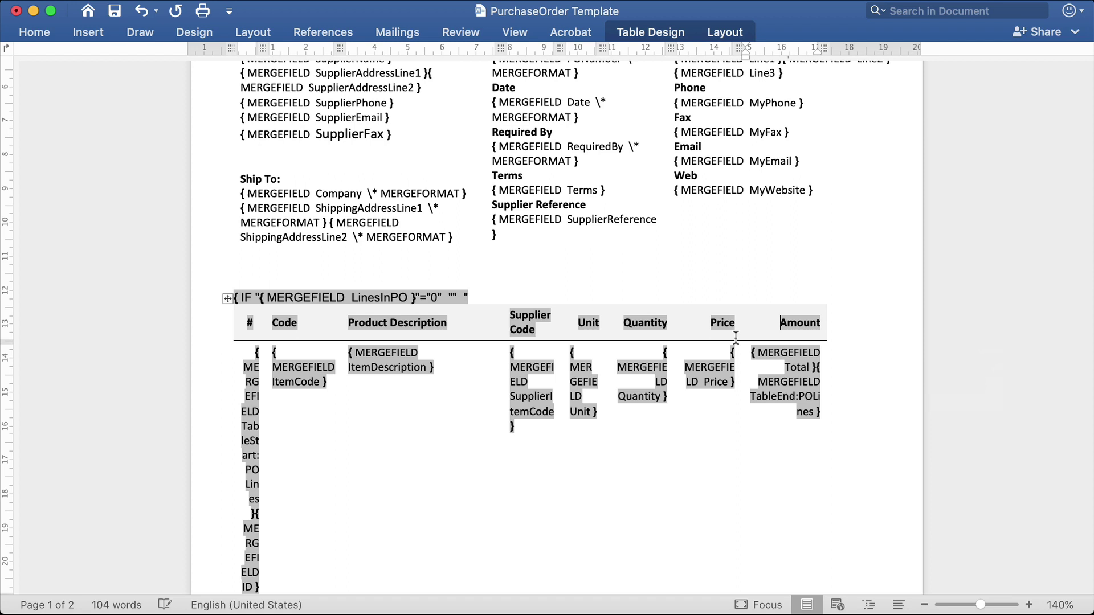
right_click(724, 363)
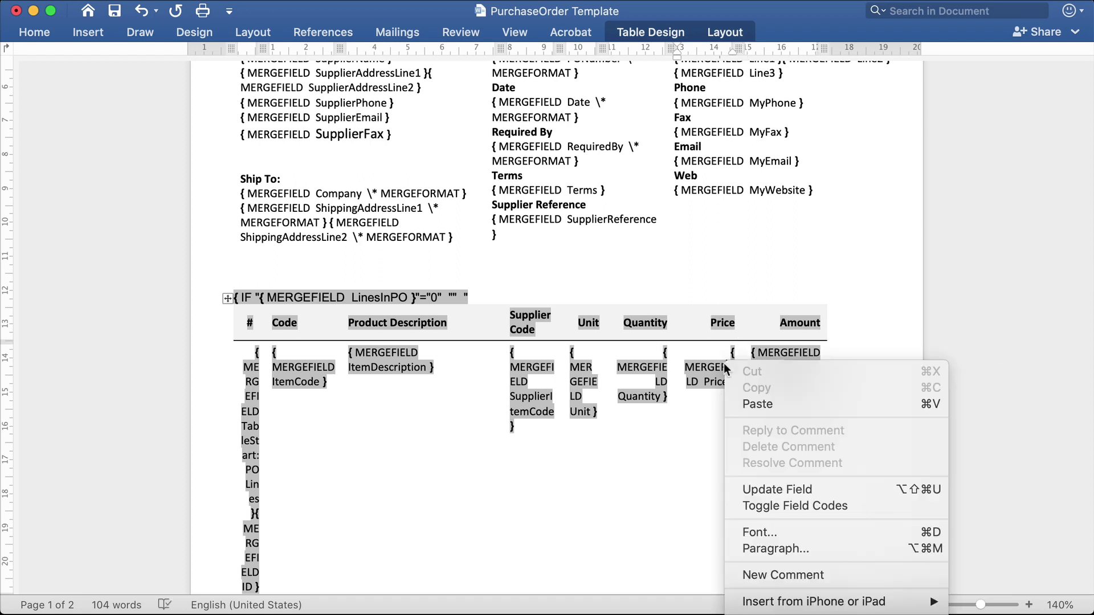
left_click(758, 484)
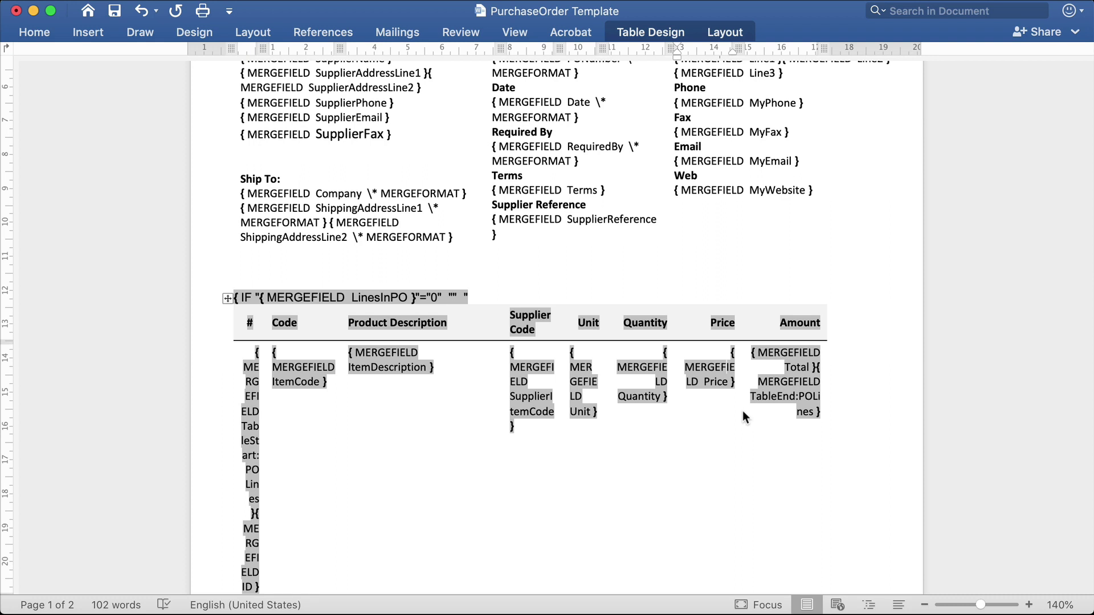
key("alt+F9")
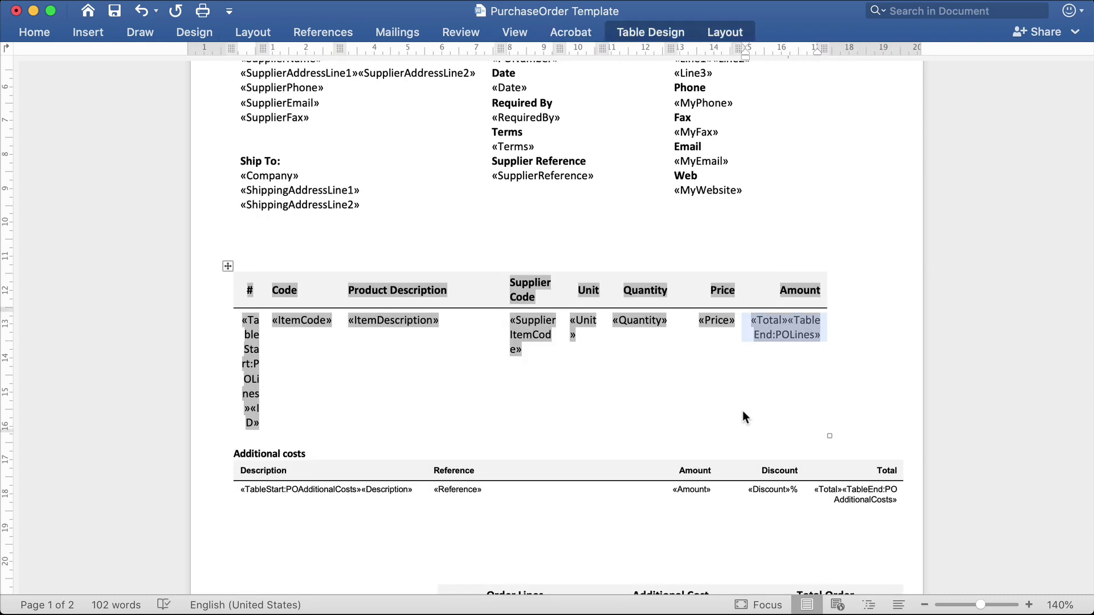
left_click(841, 335)
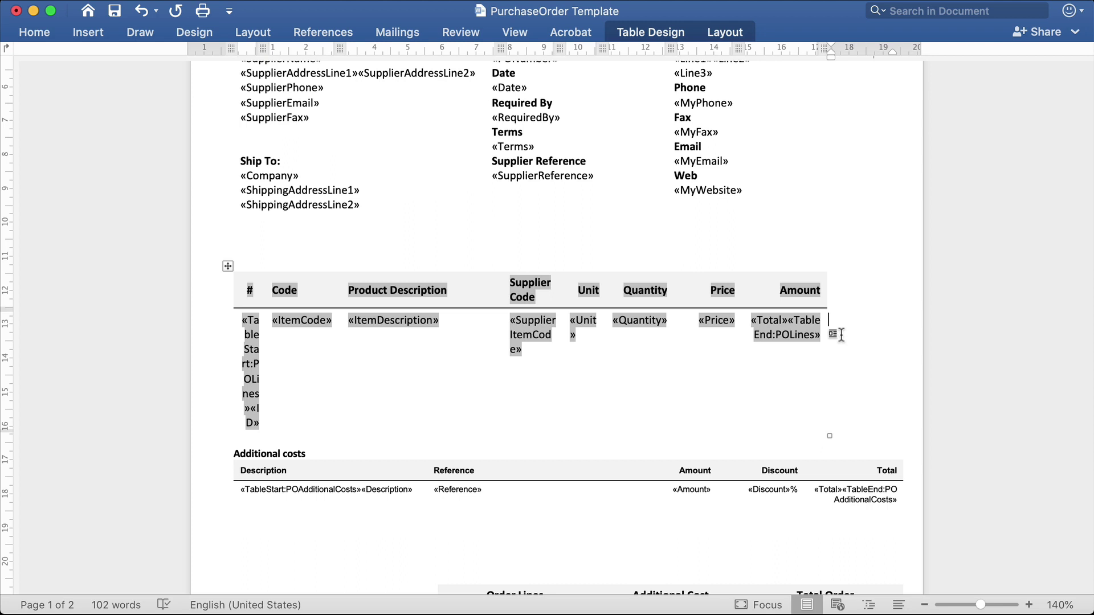
left_click_drag(723, 294, 711, 321)
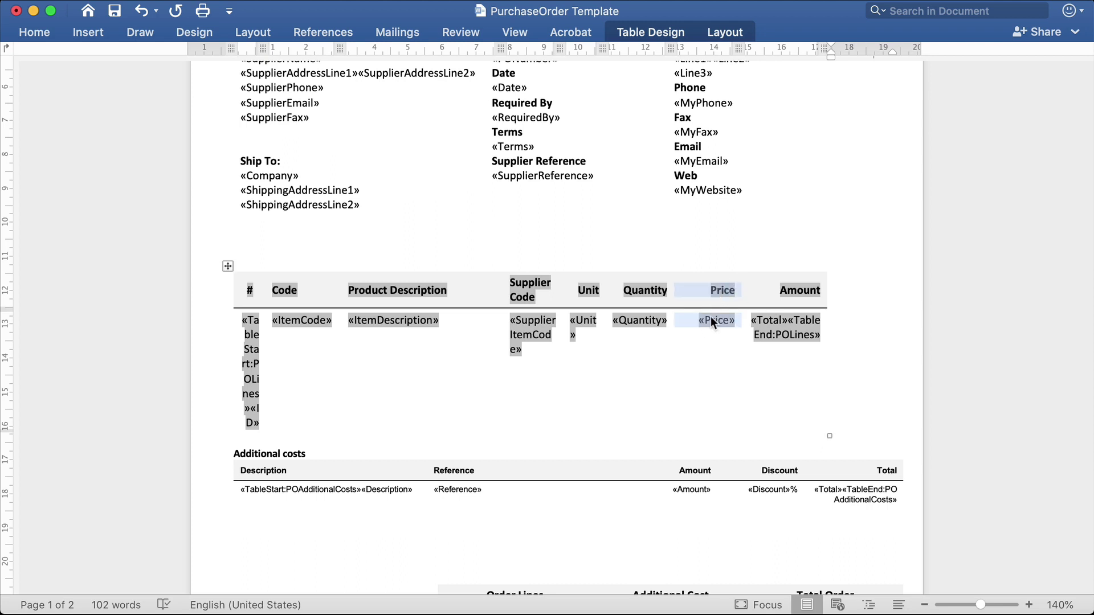
right_click(716, 286)
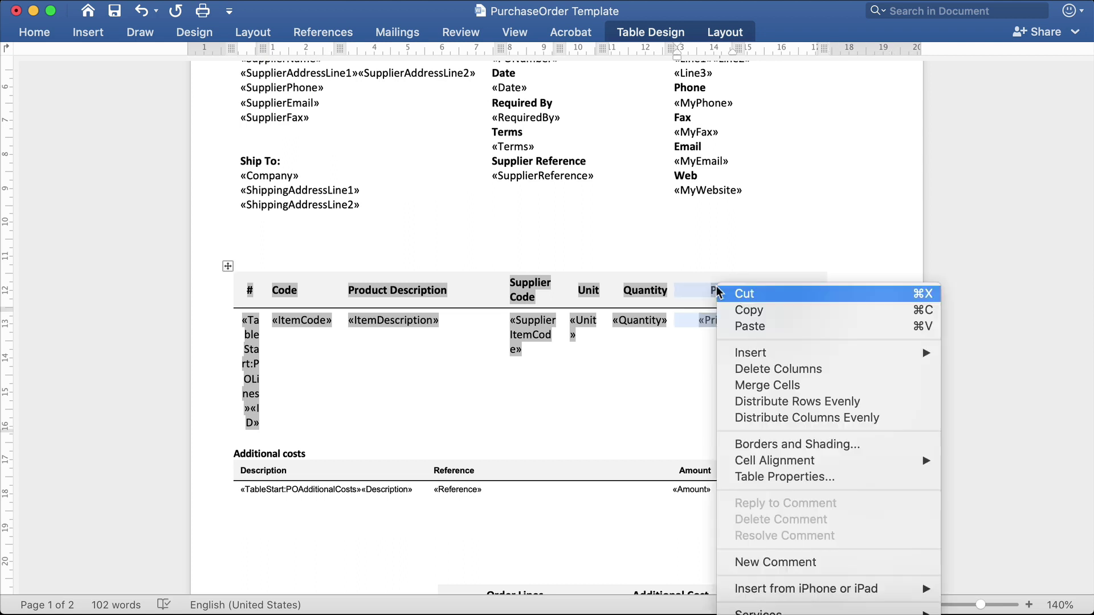
left_click(775, 368)
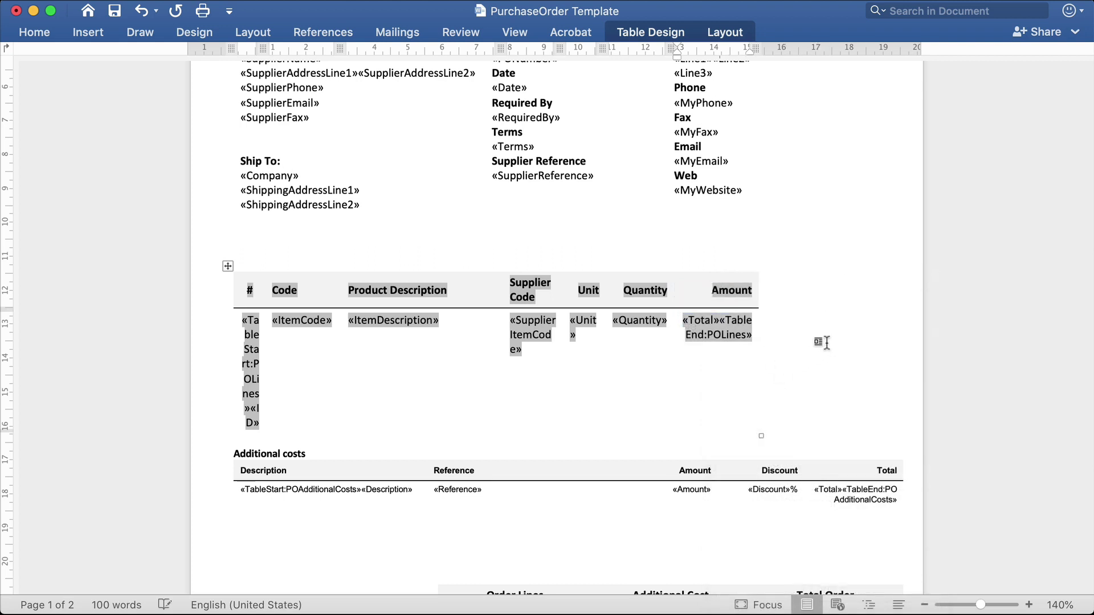
right_click(742, 294)
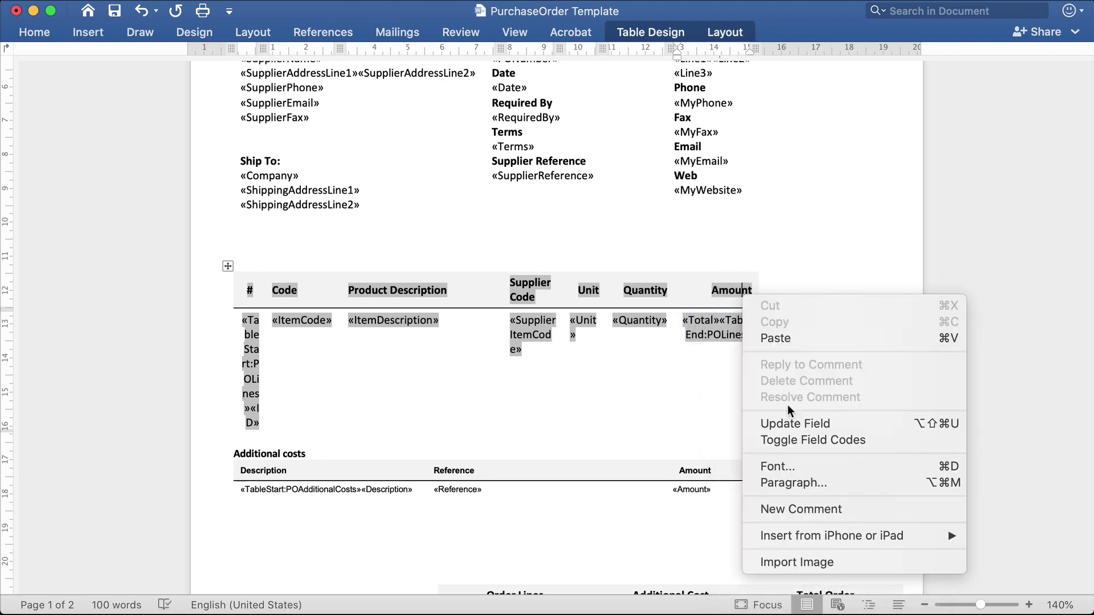
left_click(789, 422)
key("super+z")
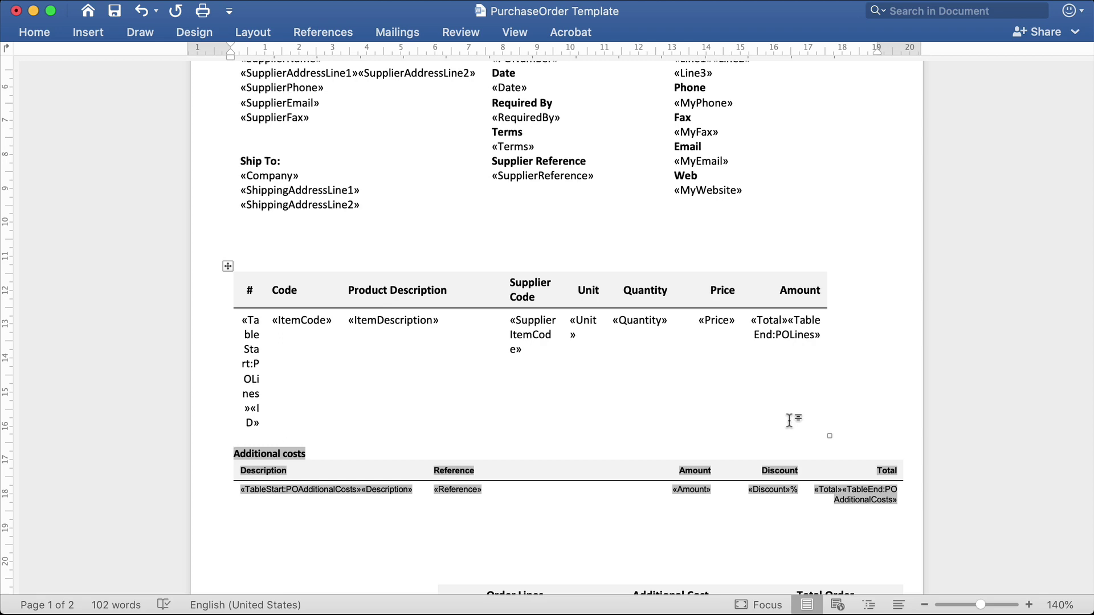
- Insert a blank column left of Supplier Code and give it the heading 'Name'
key("alt+F9")
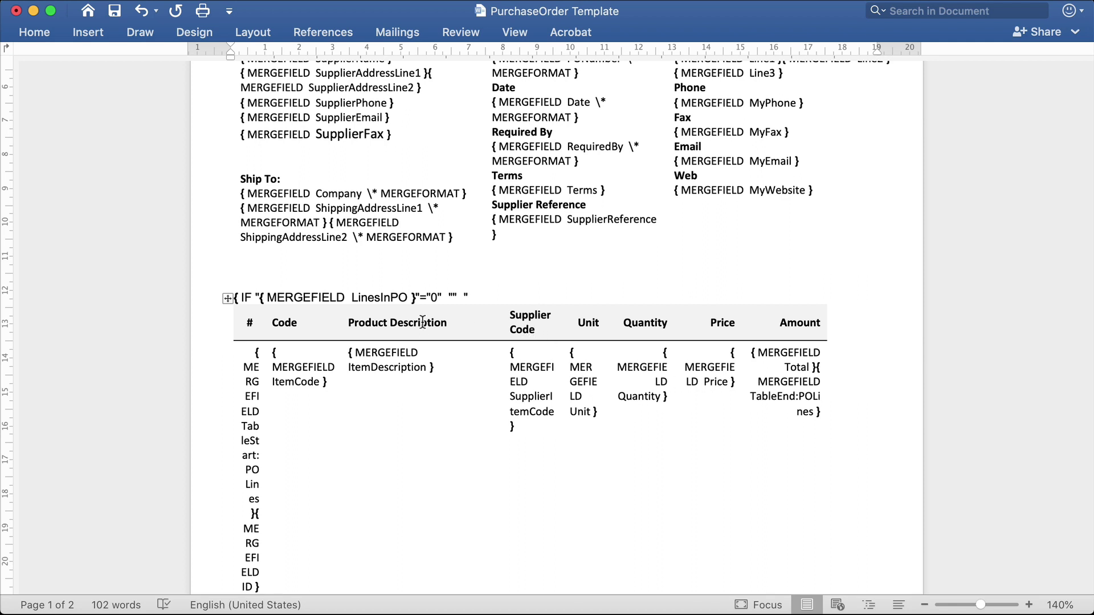
left_click_drag(530, 323, 533, 370)
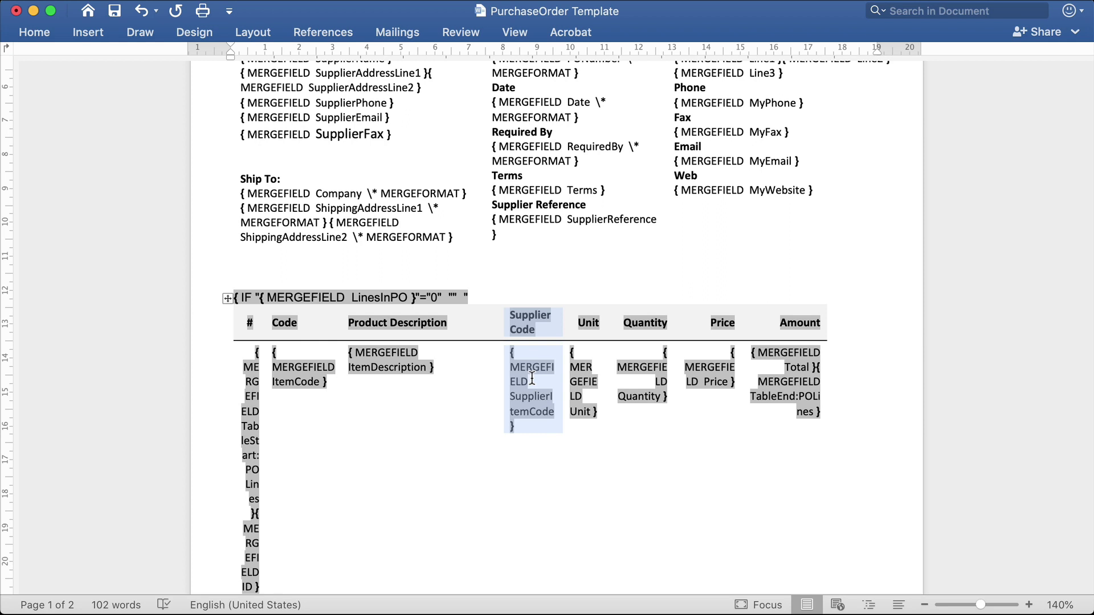
right_click(534, 327)
mouse_move(573, 393)
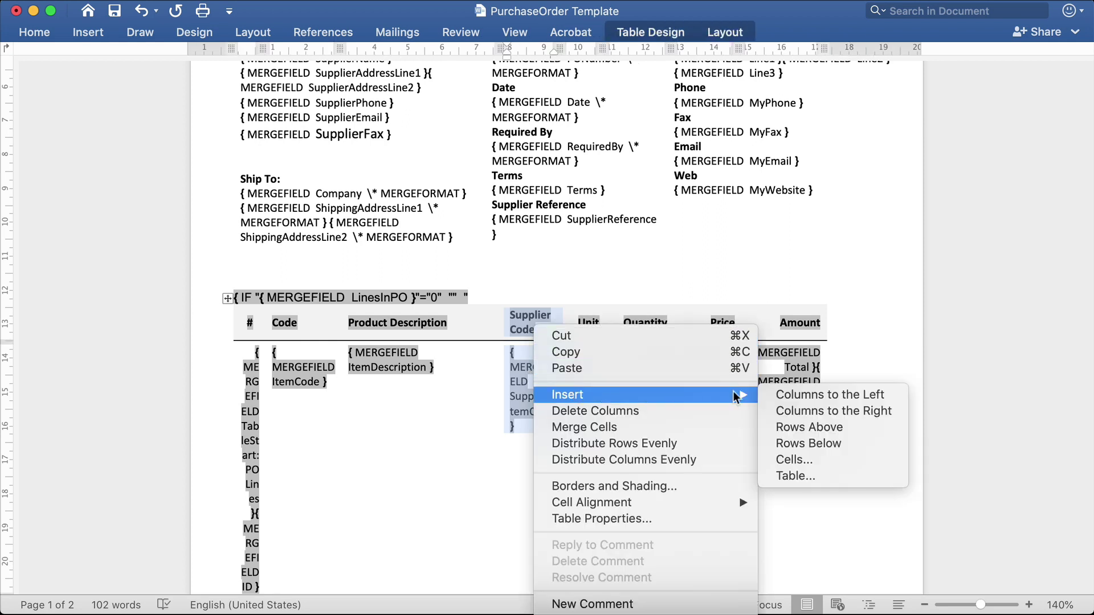
left_click(806, 398)
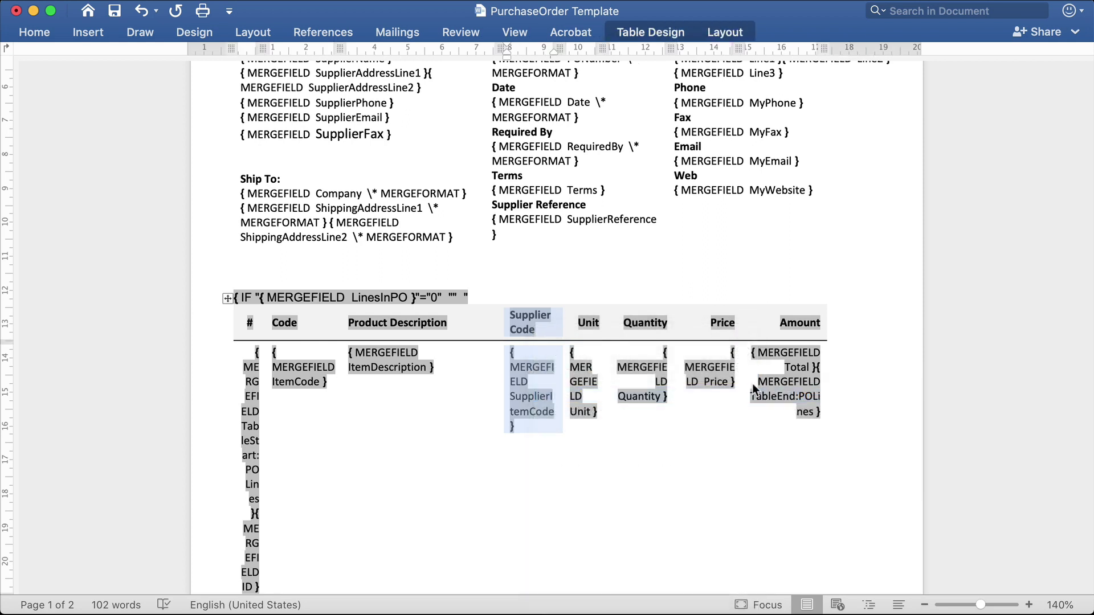
left_click(604, 322)
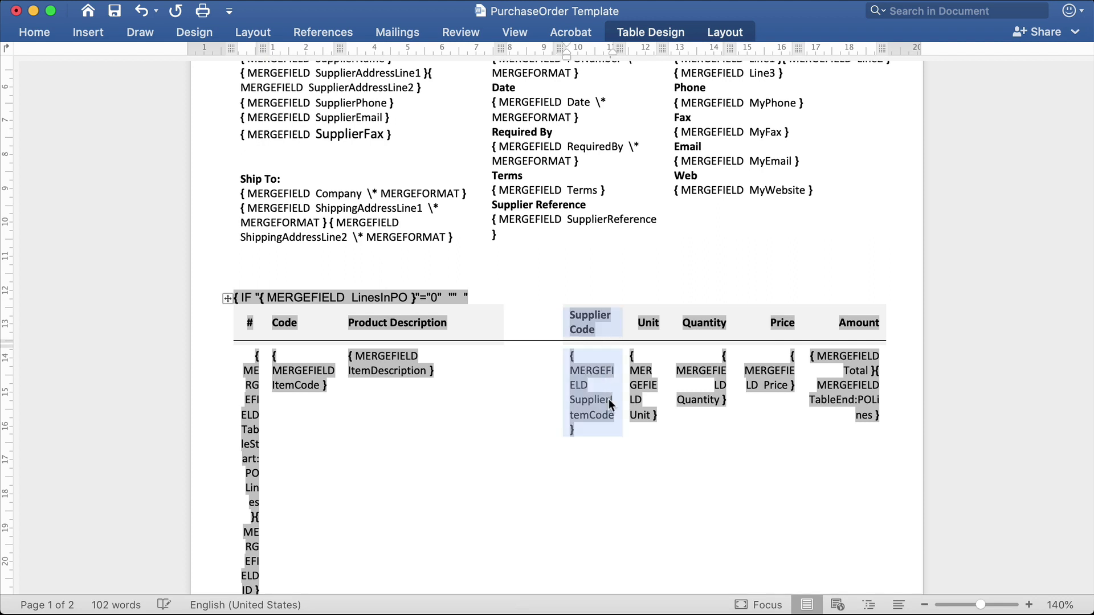
left_click(524, 330)
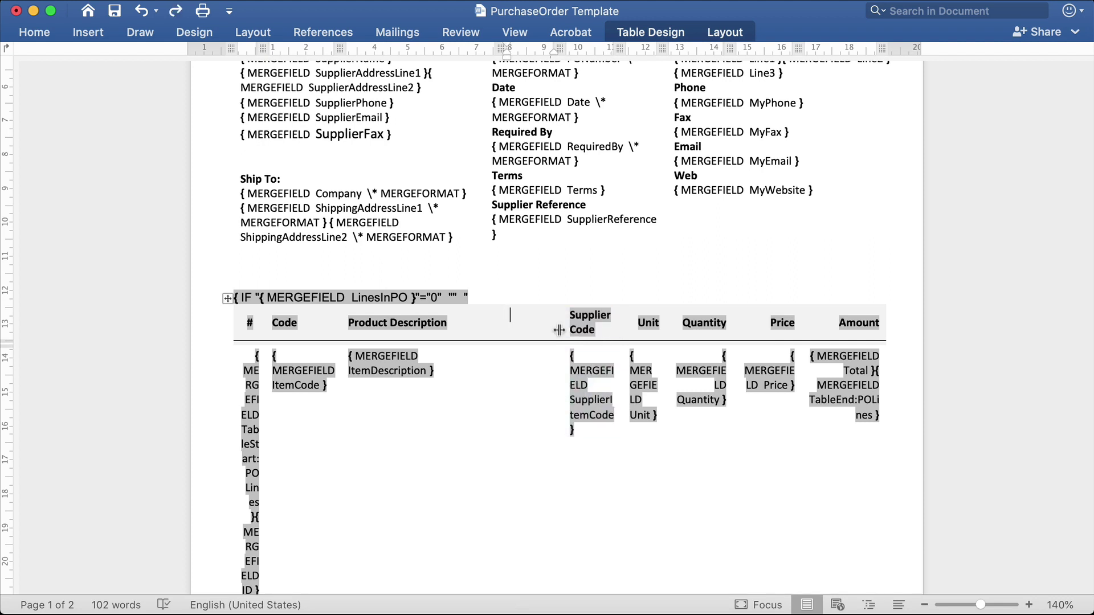
type("Name")
- Copy the SupplierItemCode field into the empty Name body cell
mouse_move(579, 368)
left_mouse_down()
mouse_move(581, 432)
mouse_move(561, 393)
mouse_move(572, 370)
left_mouse_up()
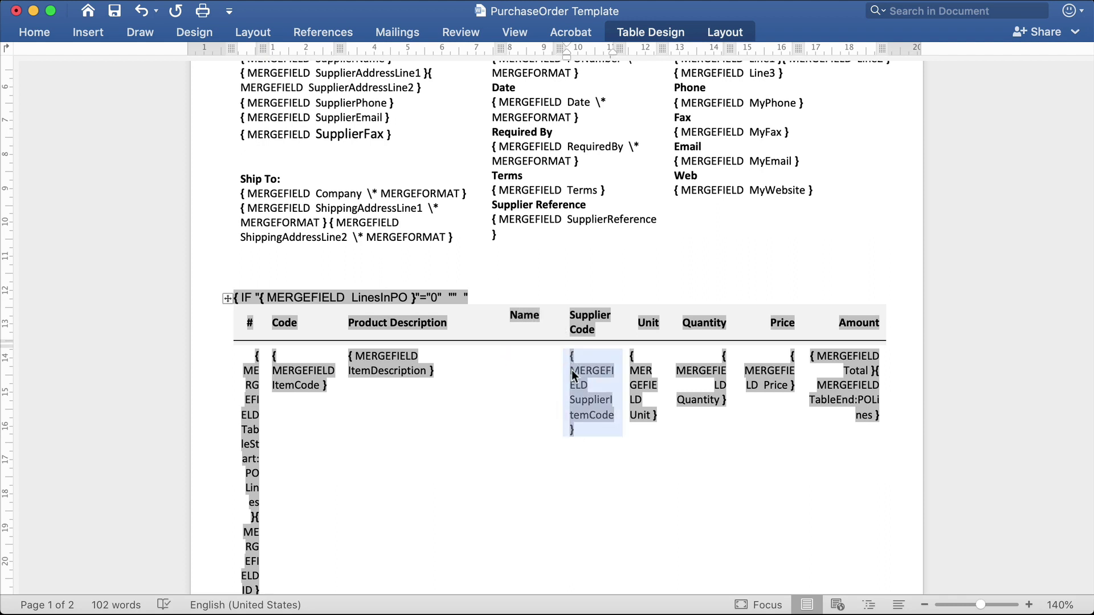
left_click(507, 353)
key("super+v")
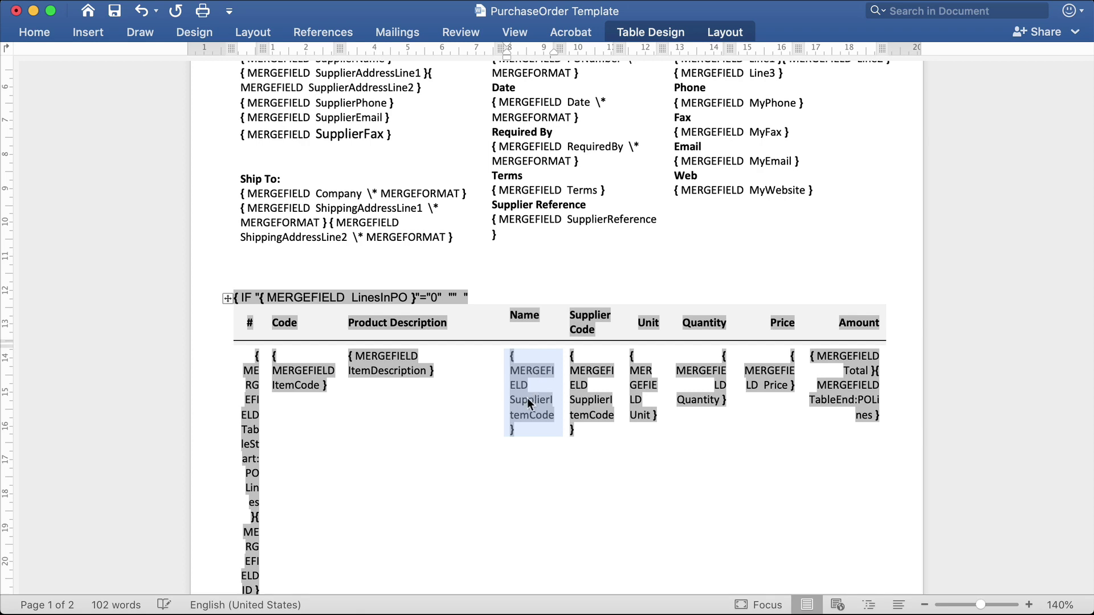
left_click(527, 397)
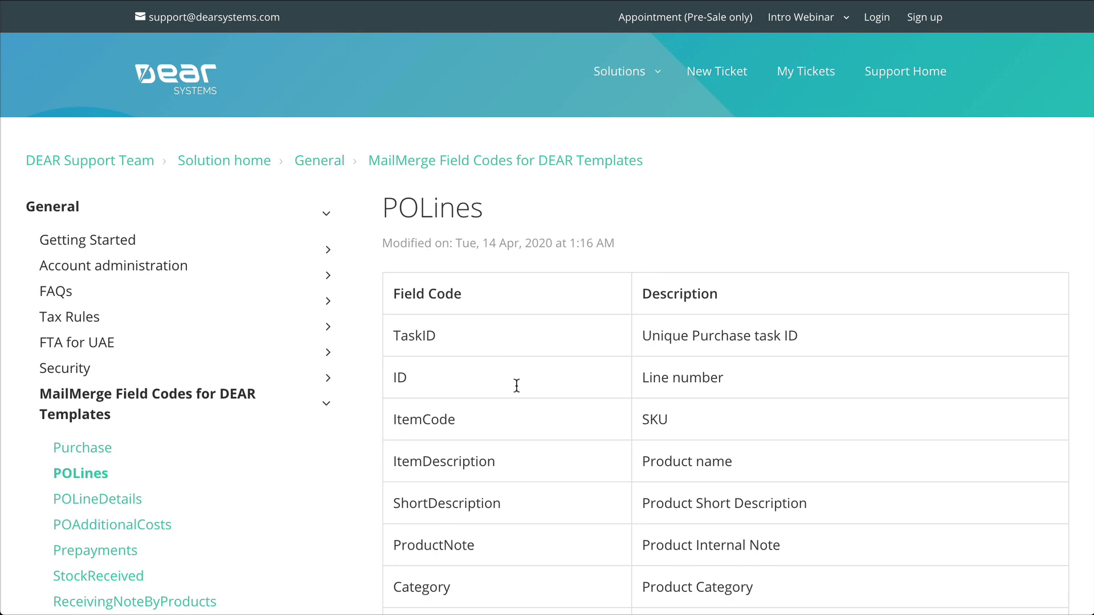
- Select the SupplierItemName code in the POLines field code list
scroll(516, 384, "down", 9)
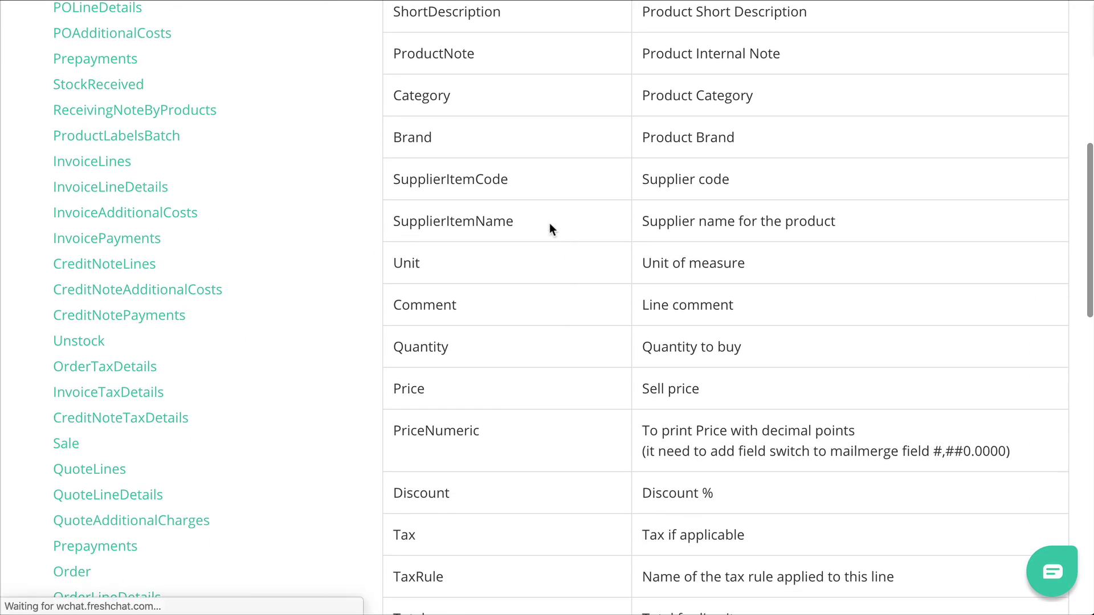
left_click_drag(514, 224, 394, 230)
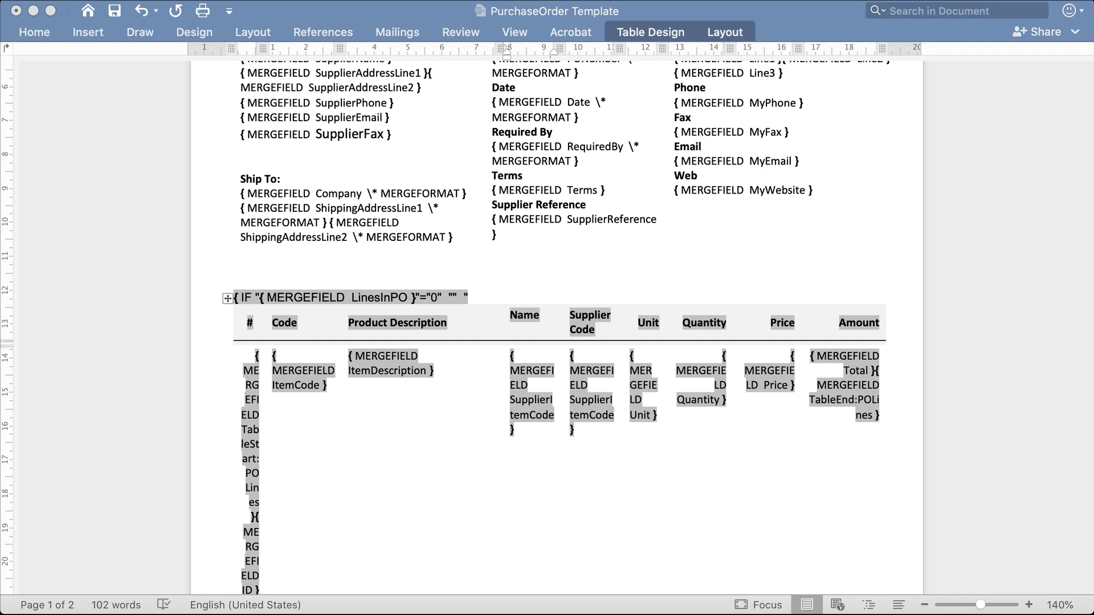
- Replace the SupplierItemCode field code in the Name cell with SupplierItemName
left_click(624, 418)
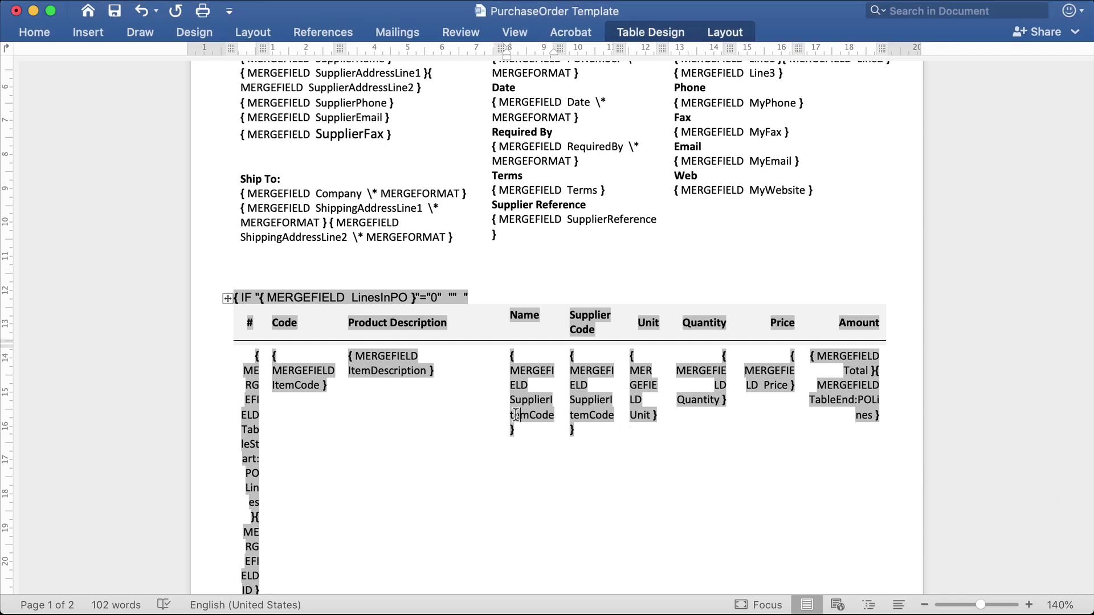
double_click(511, 404)
scroll(519, 410, "up", 1)
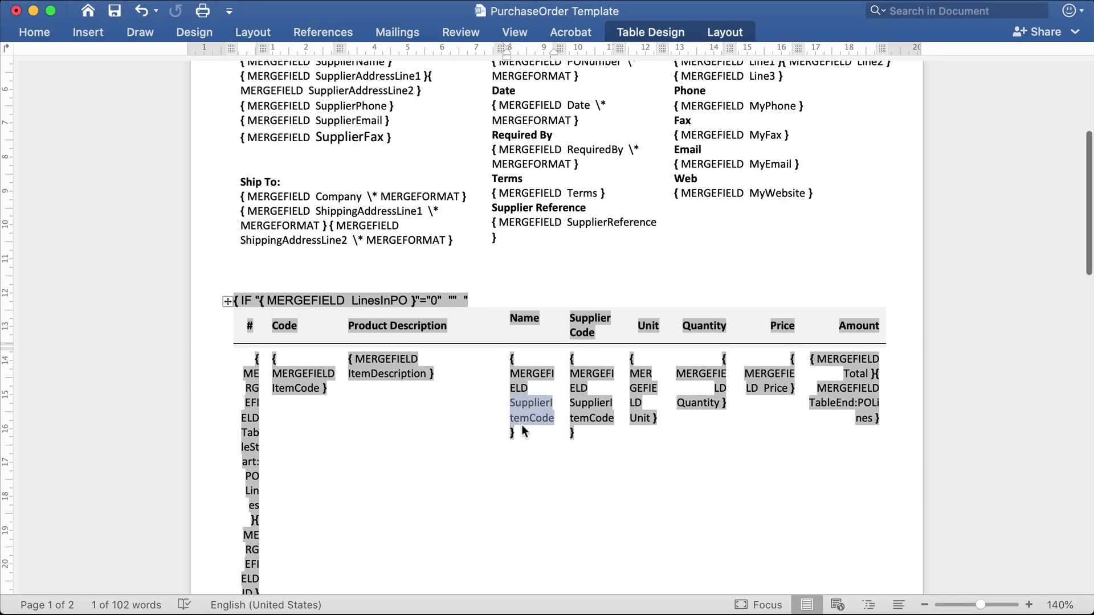
right_click(530, 414)
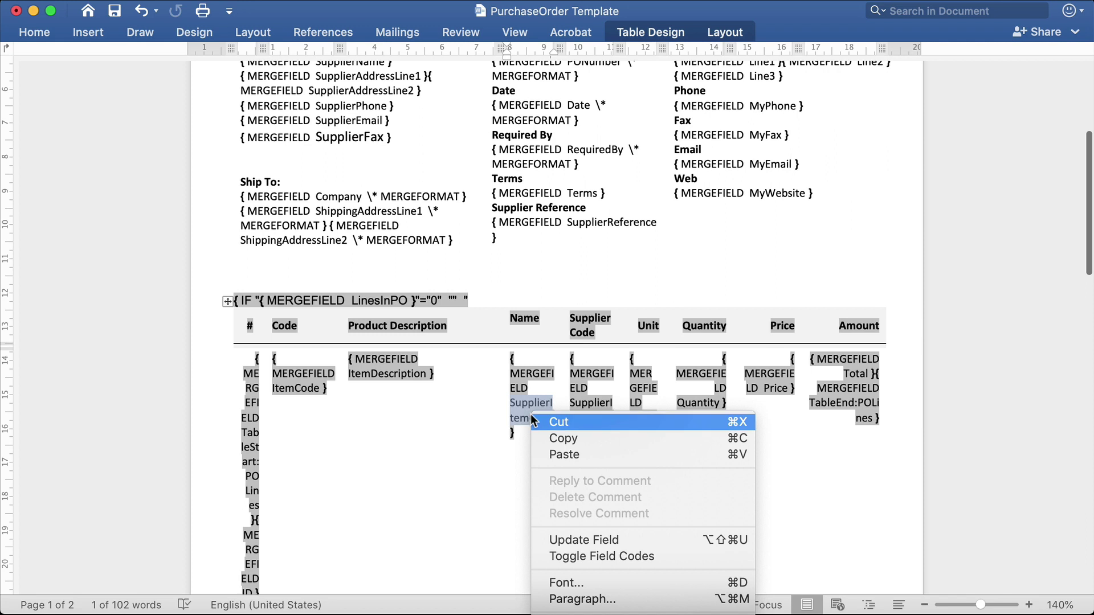
left_click(541, 453)
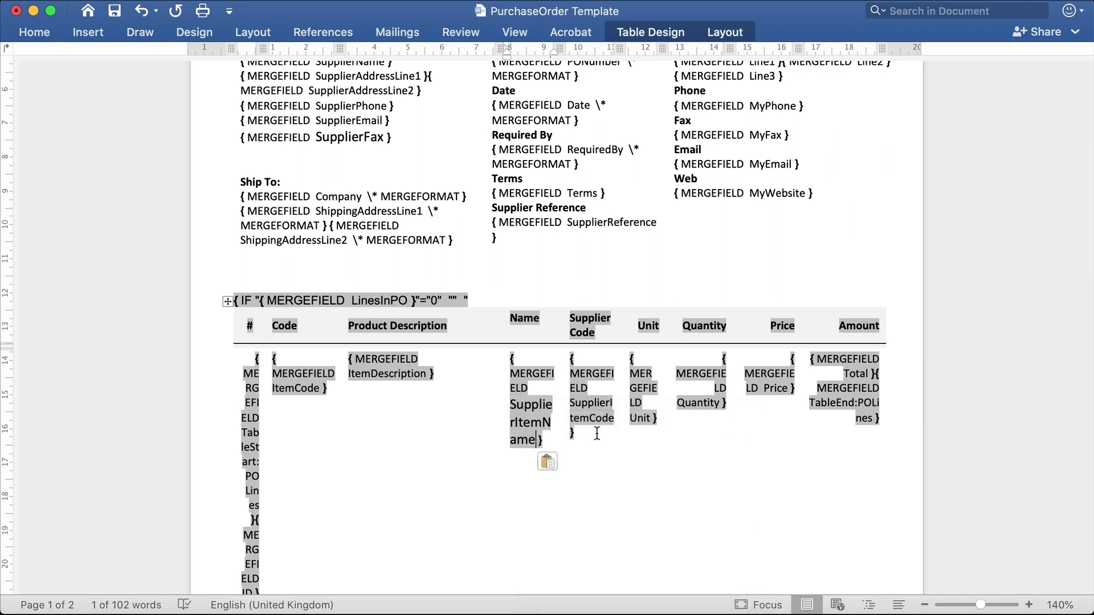
- Update the new SupplierItemName field and switch field codes off to show «SupplierItemName»
right_click(532, 403)
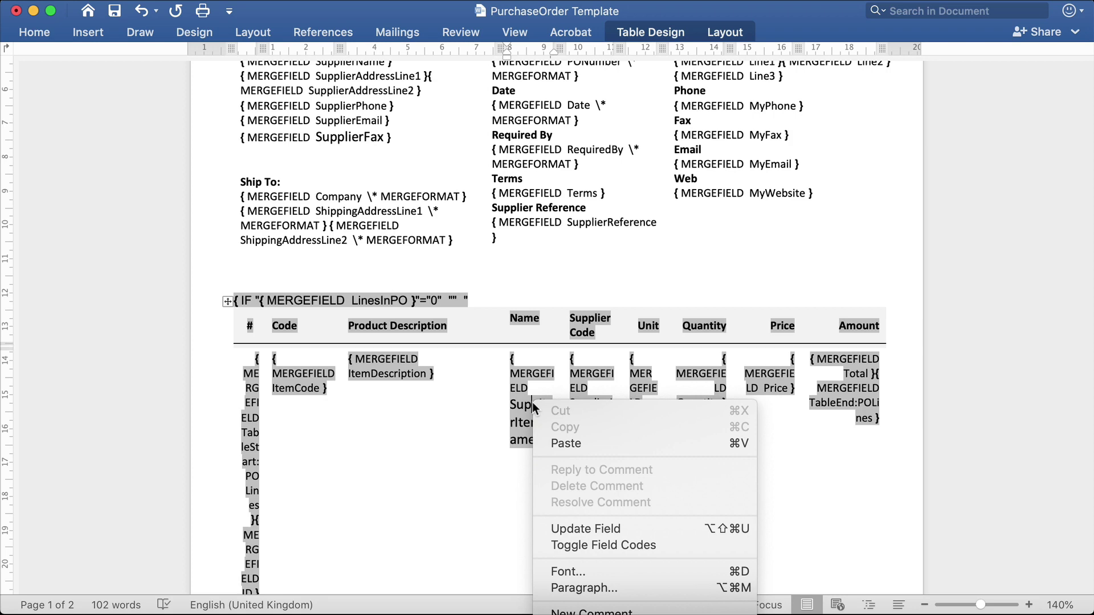
left_click(573, 530)
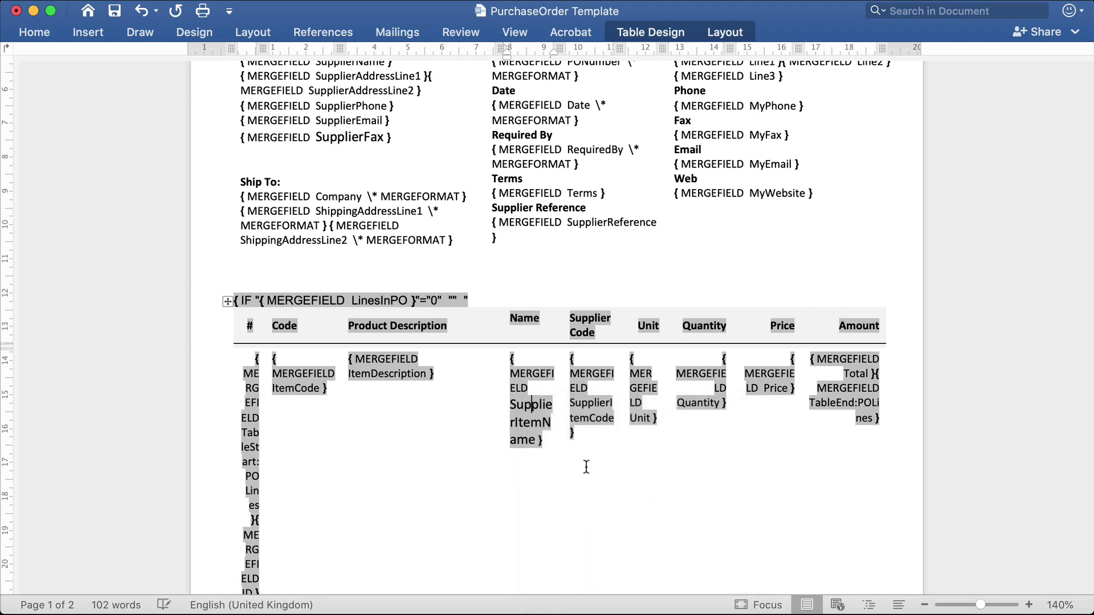
key("alt+F9")
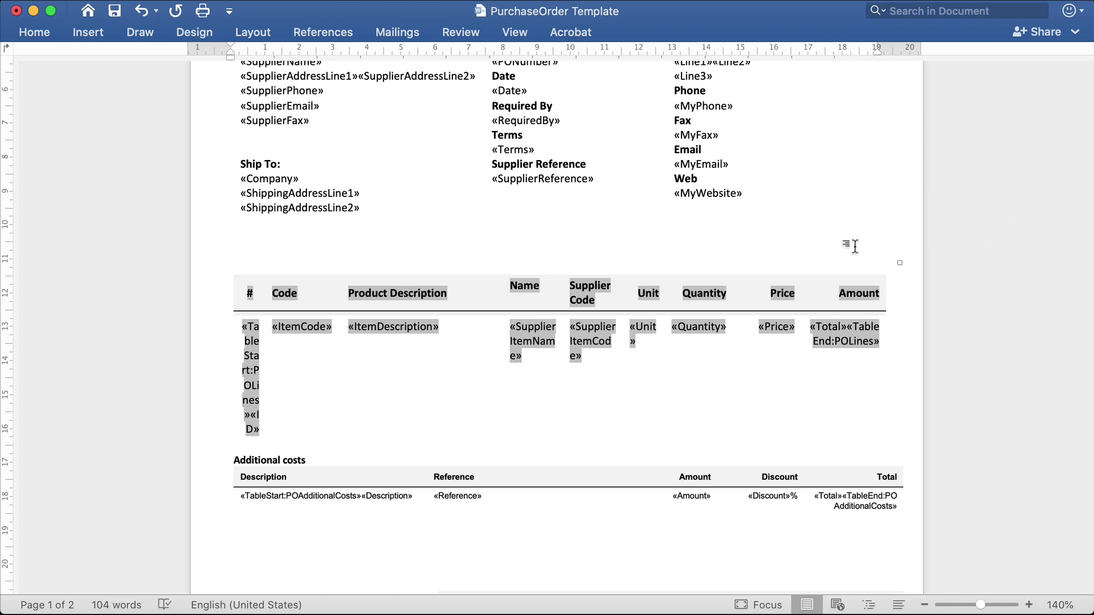
- Shrink the logo to 1.91 cm and place it below the PURCHASE ORDER heading
scroll(854, 244, "up", 10)
left_click_drag(854, 244, 733, 175)
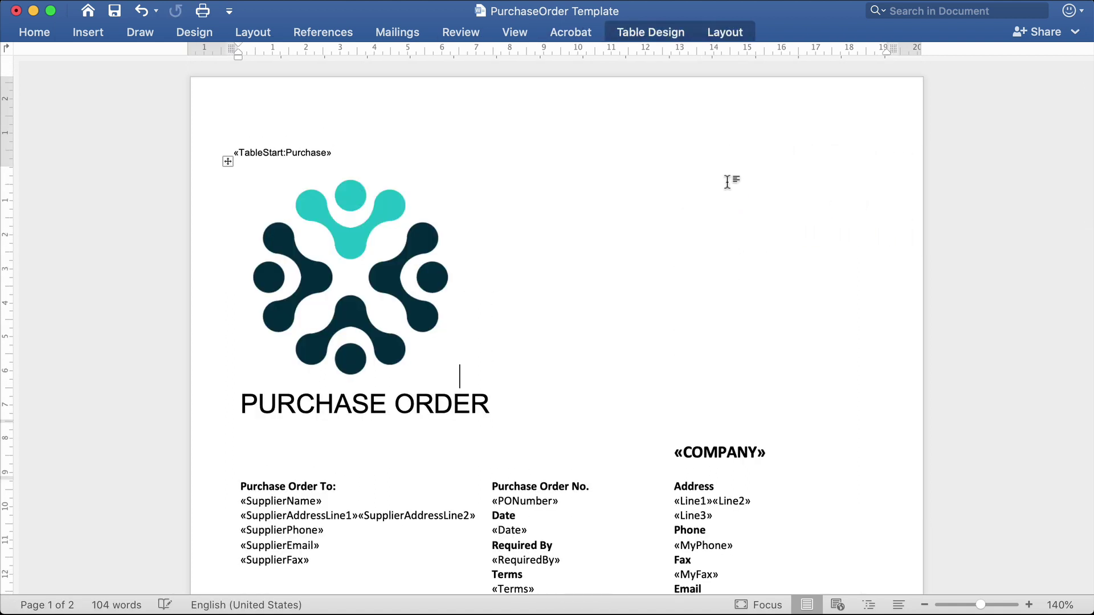
left_click(410, 268)
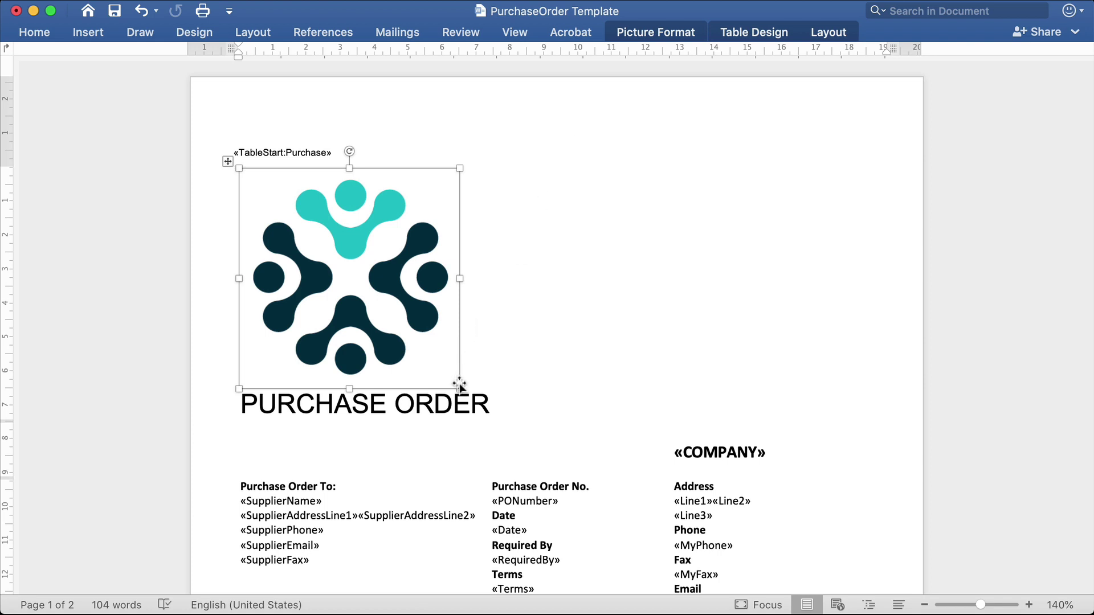
left_click_drag(457, 387, 257, 285)
left_click(424, 196)
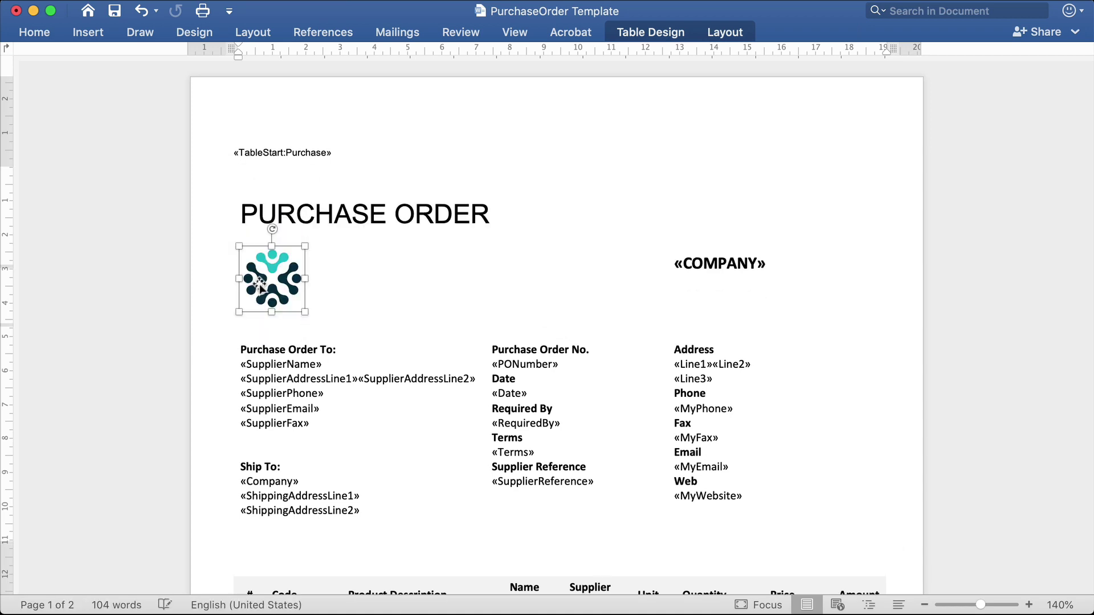
left_click(413, 251)
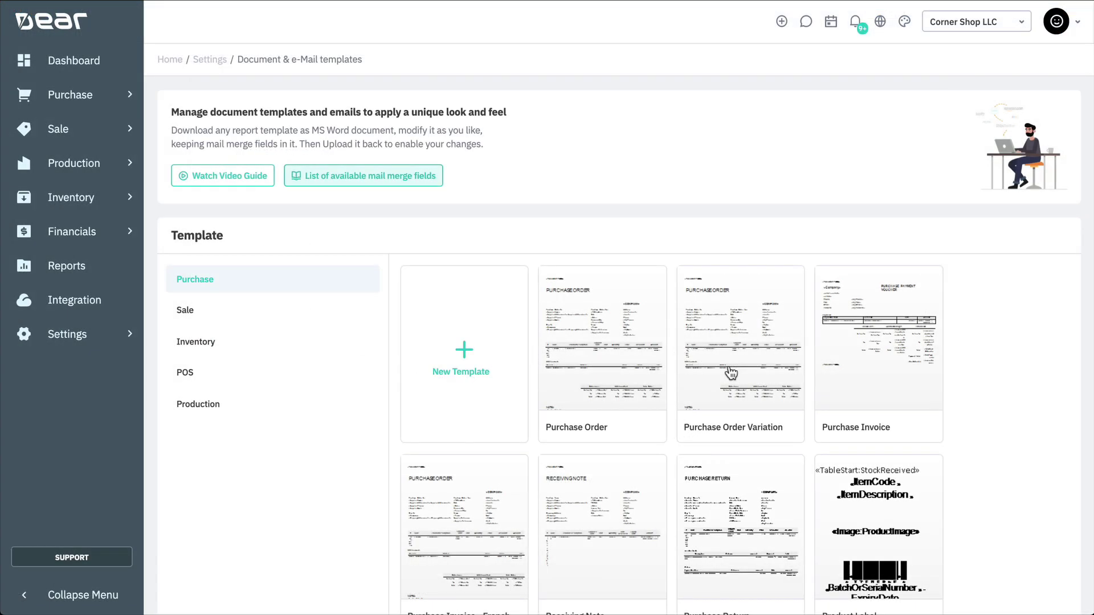
- Upload PurchaseOrder (2).docx to the Purchase Order Variation template and save it
left_click(731, 373)
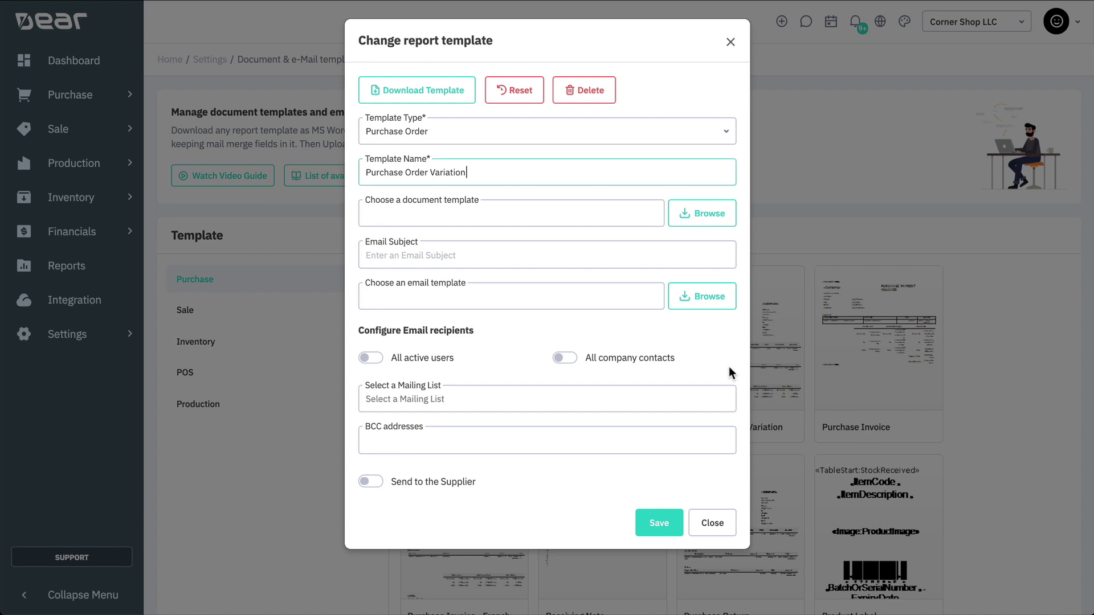
left_click(702, 213)
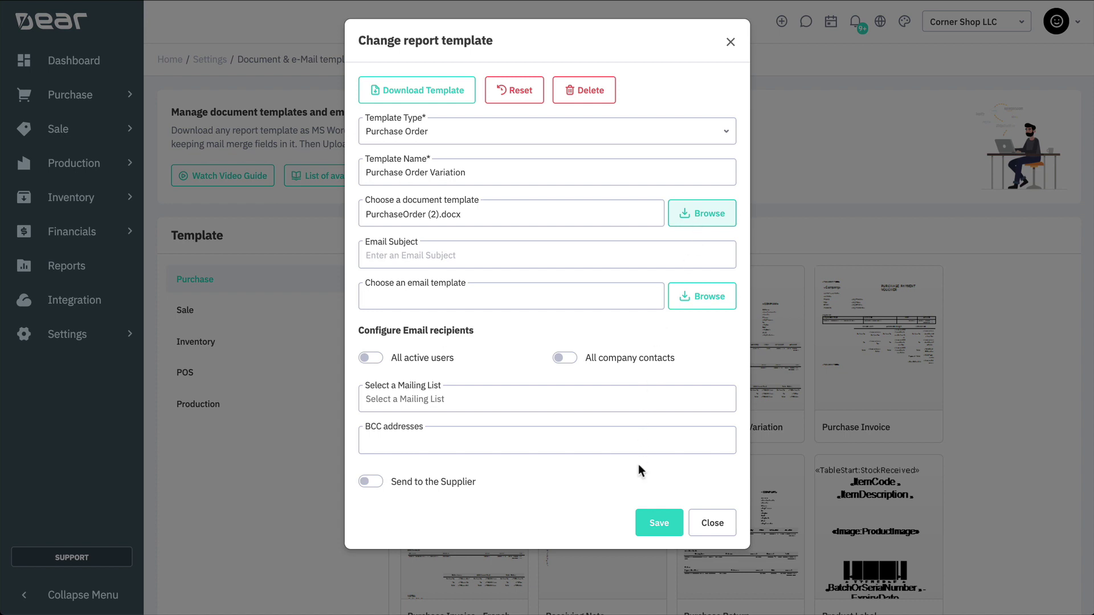
left_click(643, 522)
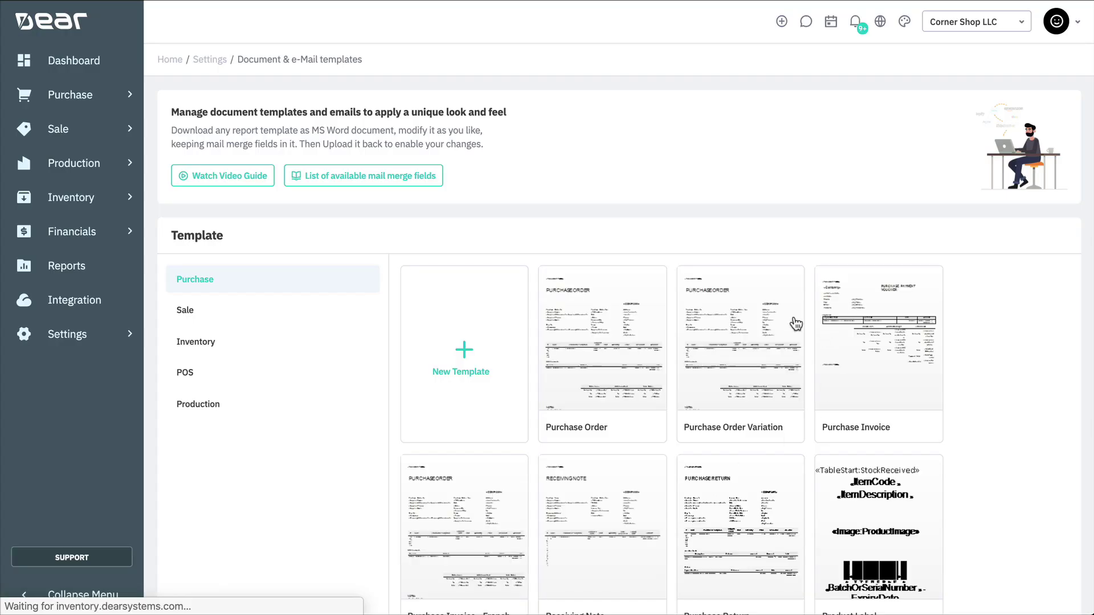
- Reopen the Purchase Order Variation settings, leaving Mailing List empty, and go to BCC addresses
left_click(767, 323)
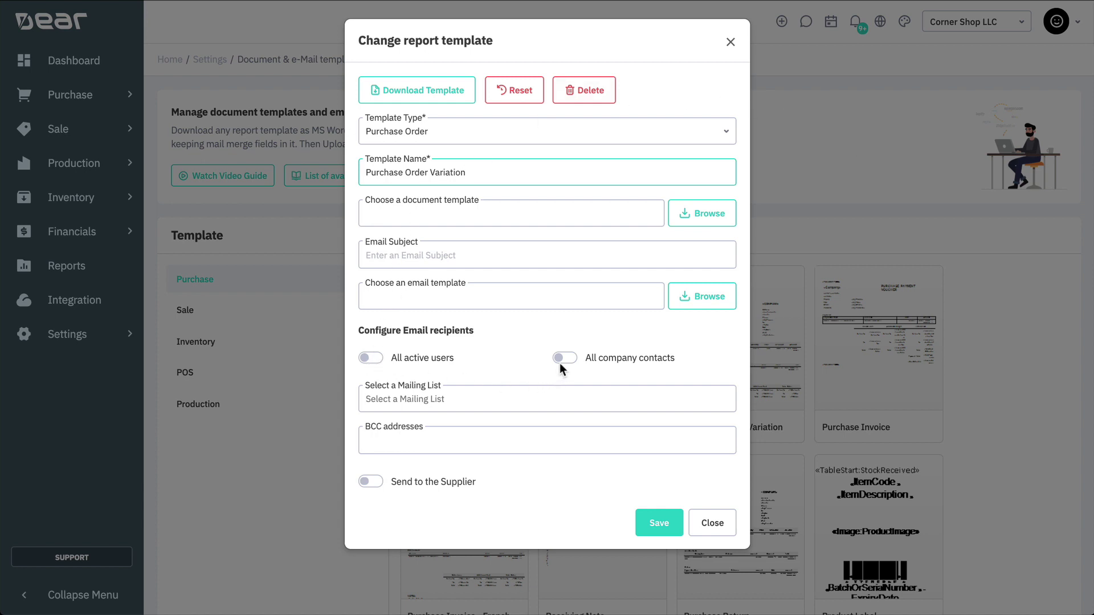
left_click(558, 390)
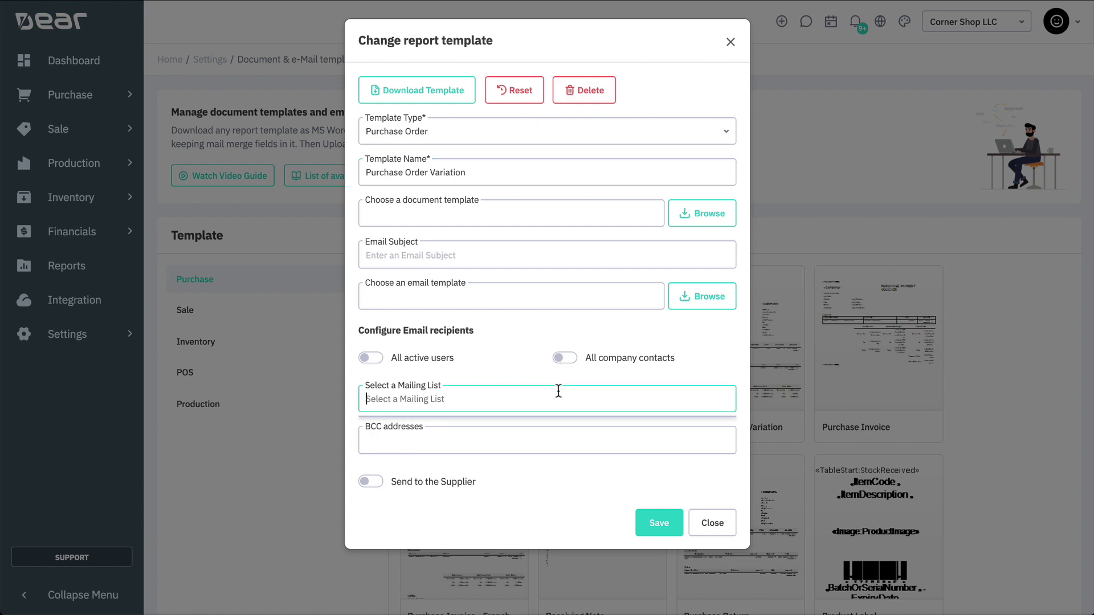
left_click(558, 390)
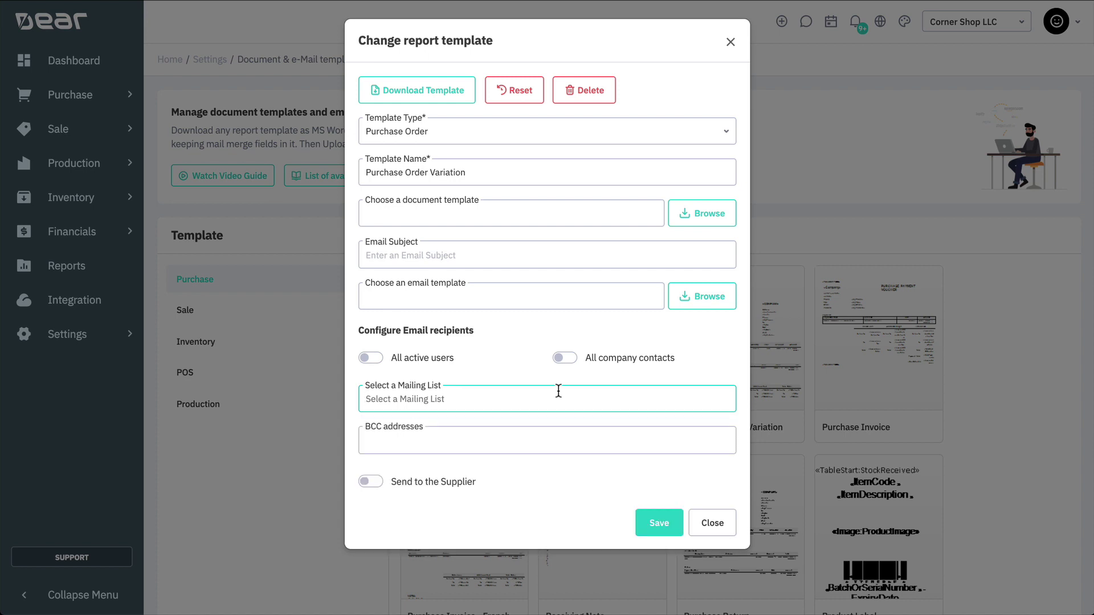
left_click(539, 432)
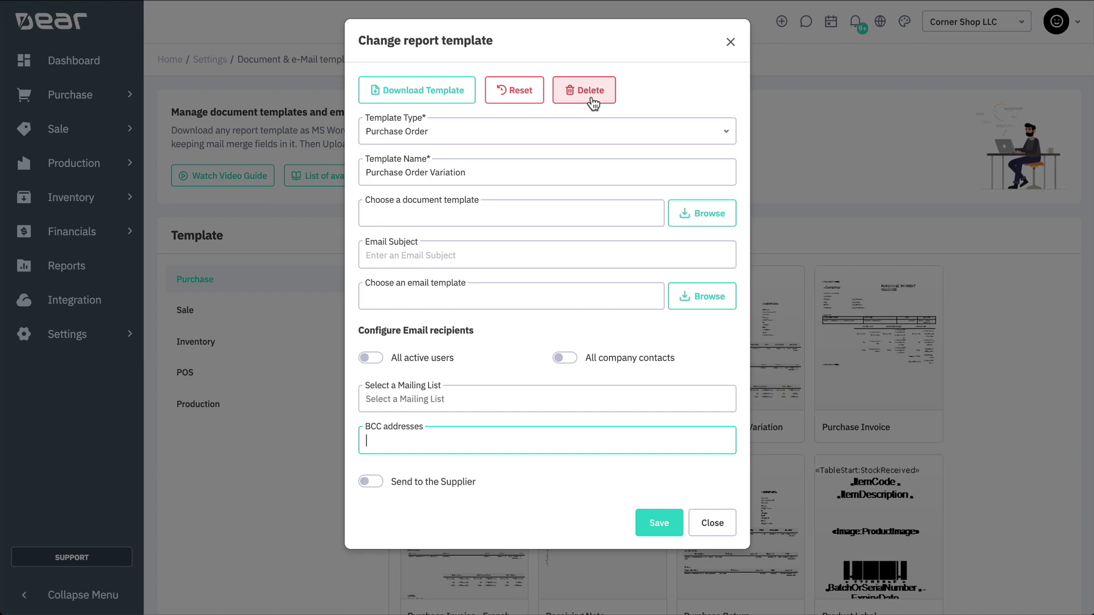
- Enter 'PO- [PONUMBER] - Business Name' as the Purchase Order Variation email subject
left_click(564, 249)
type("PO")
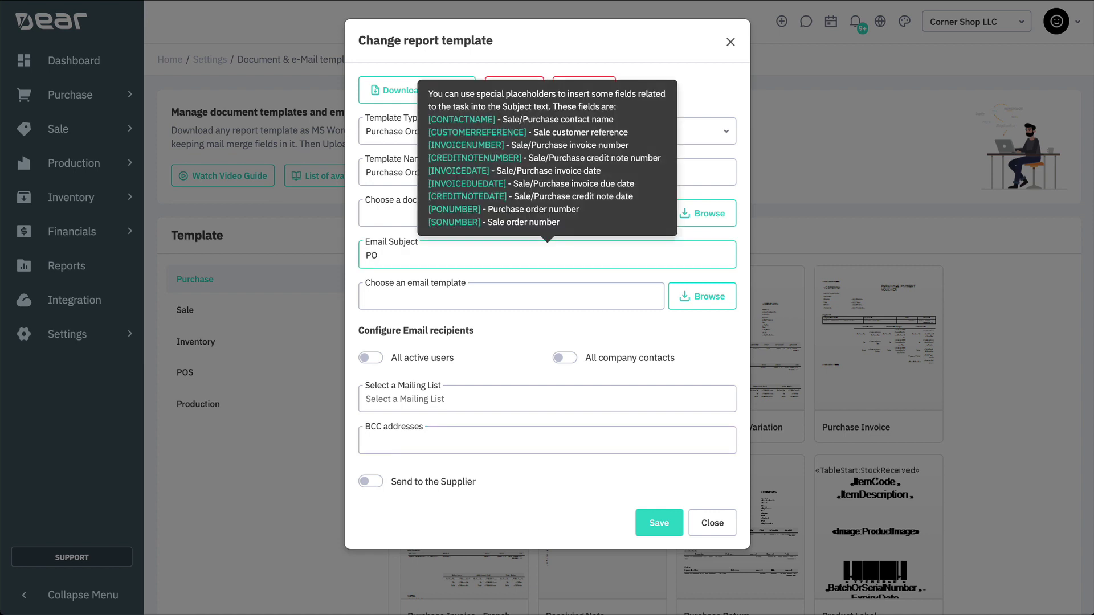
type("- [PONUMBER] - Business Name")
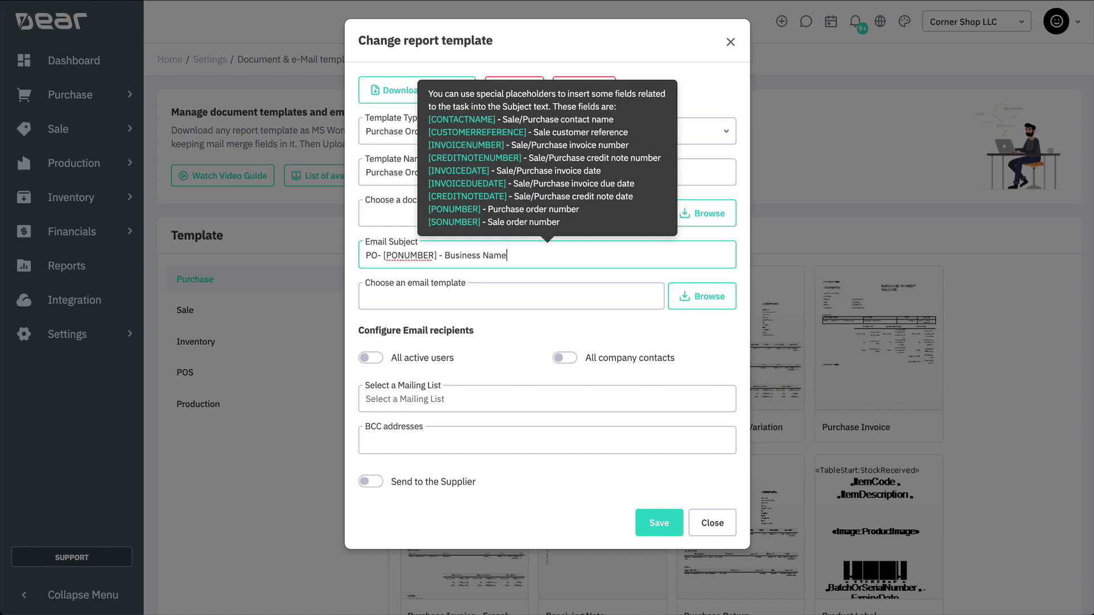
left_click(717, 238)
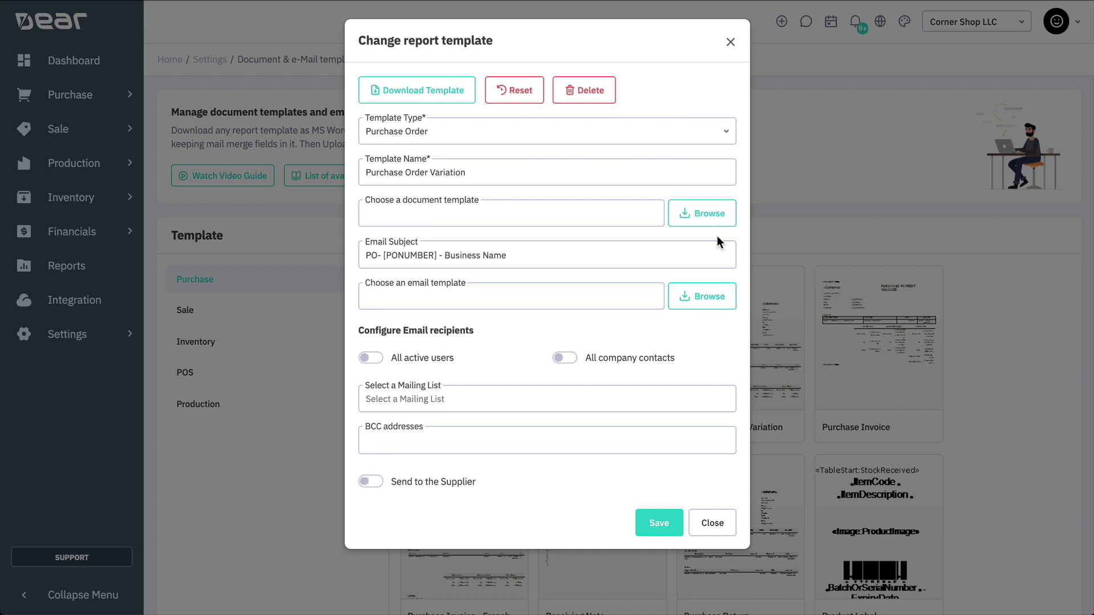